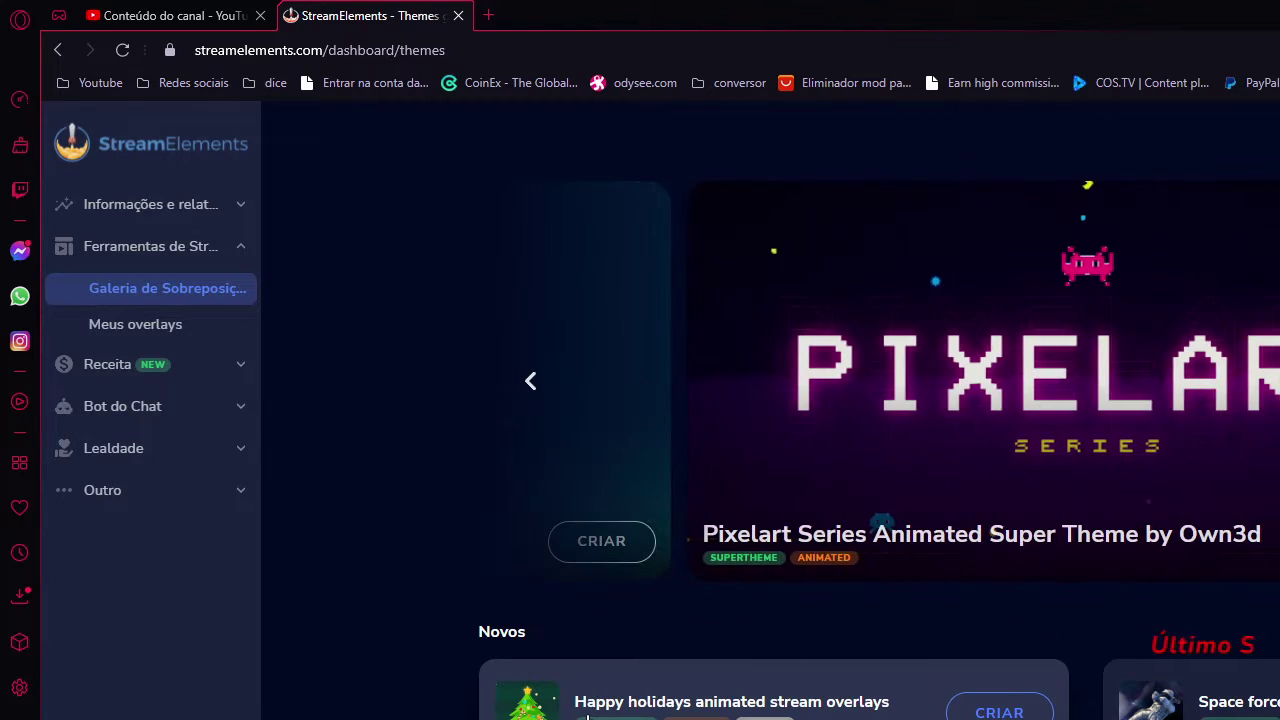
- Open the Meus overlays page listing the saved overlays
{"action": "left_click", "coordinate": [133, 326]}
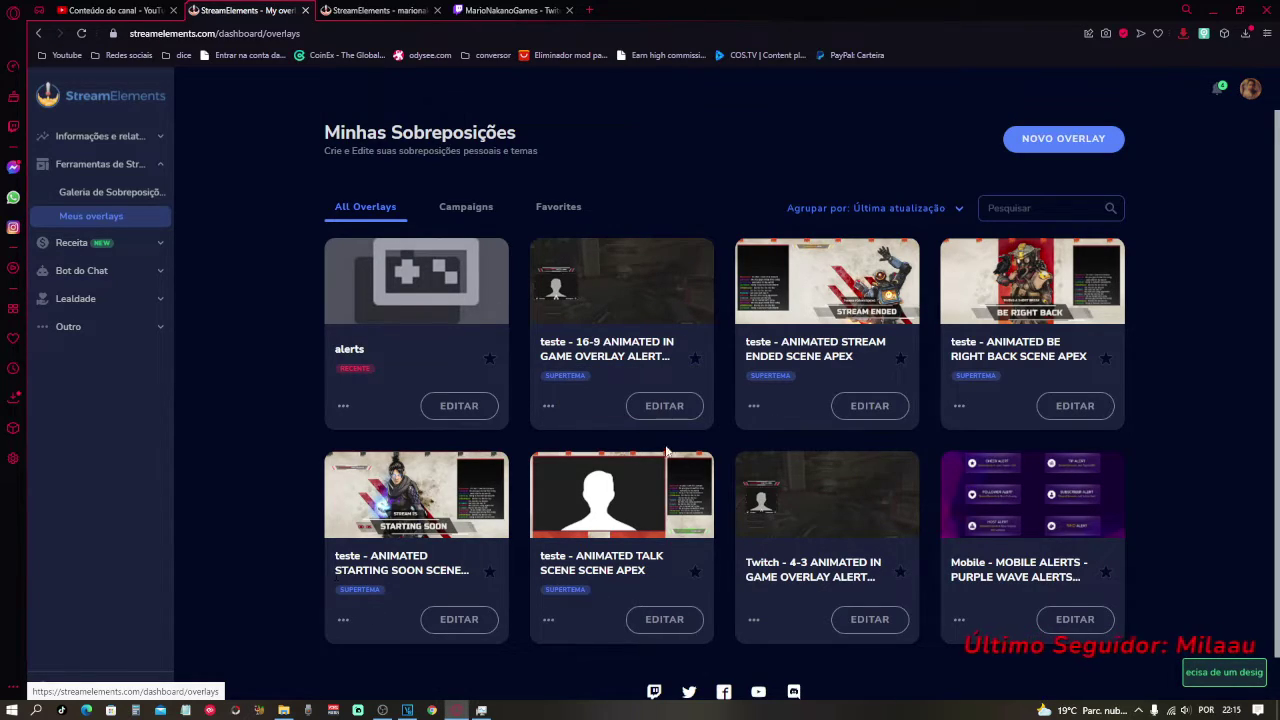
{"action": "left_click", "coordinate": [342, 406]}
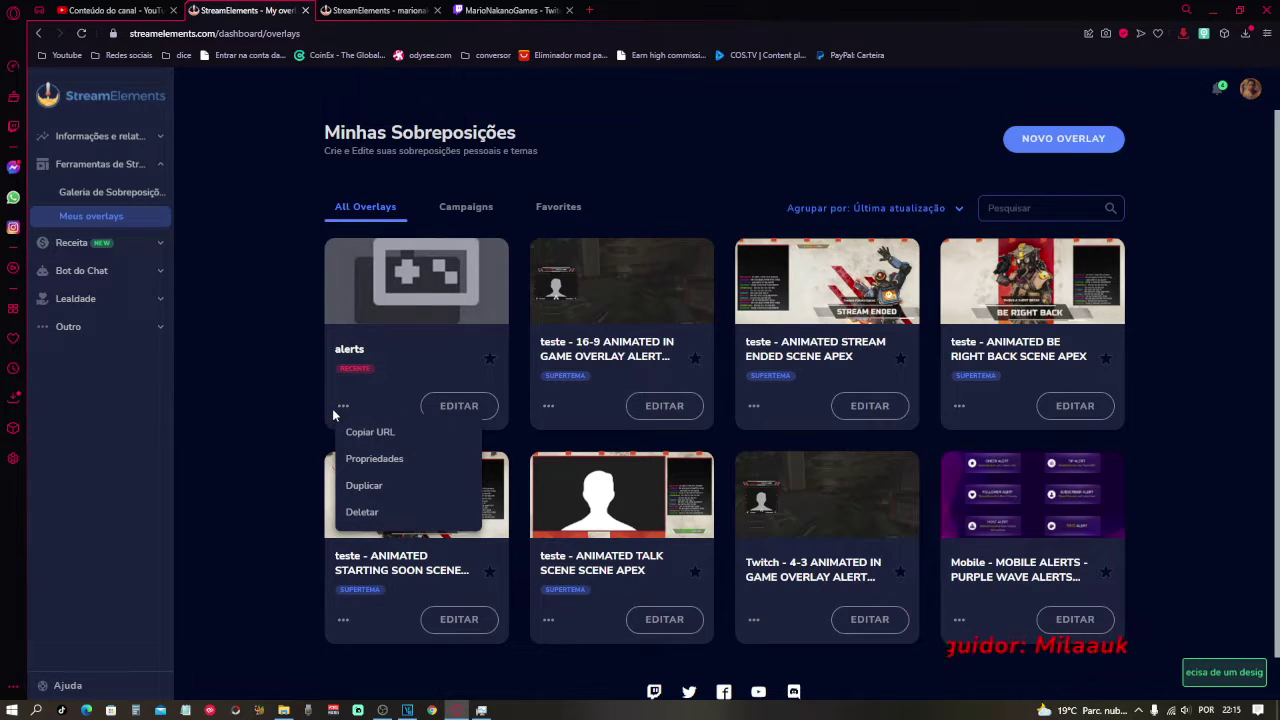
{"action": "left_click", "coordinate": [362, 512]}
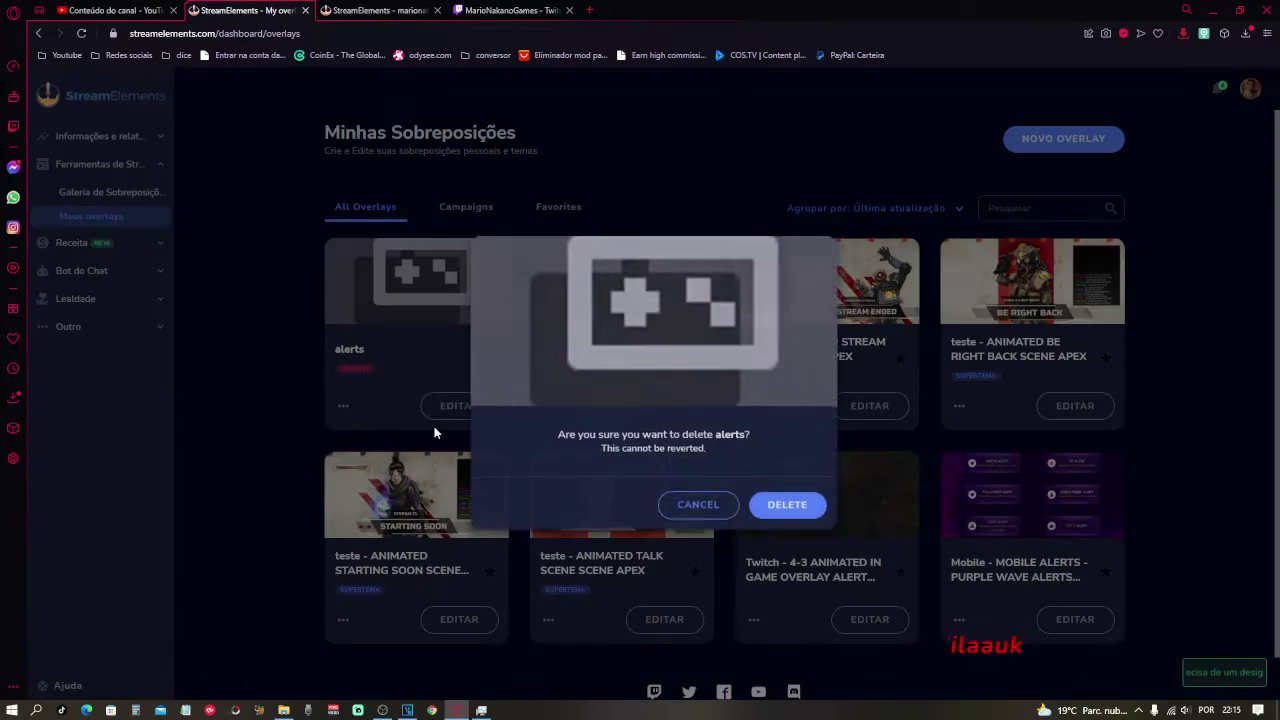
{"action": "left_click", "coordinate": [718, 514]}
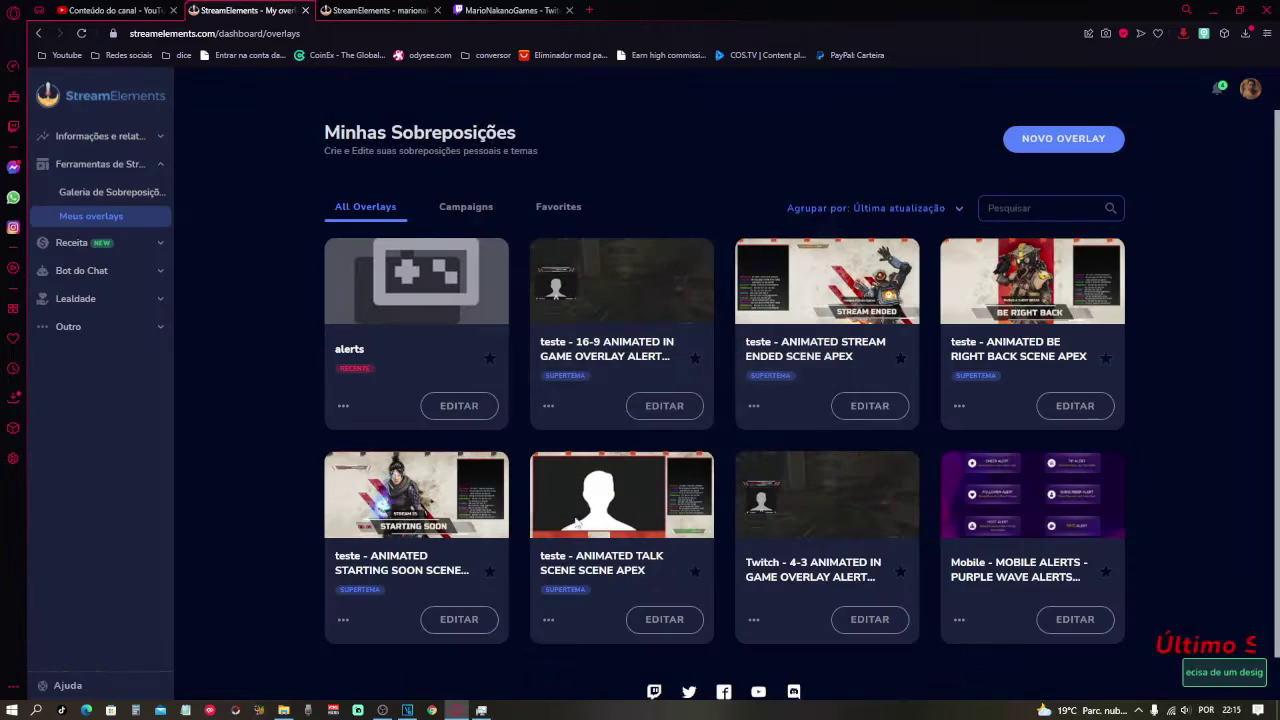
- Refresh the overlay list, closing the leftover overlay editor page, and delete the "chat box" overlay
{"action": "left_click", "coordinate": [82, 33]}
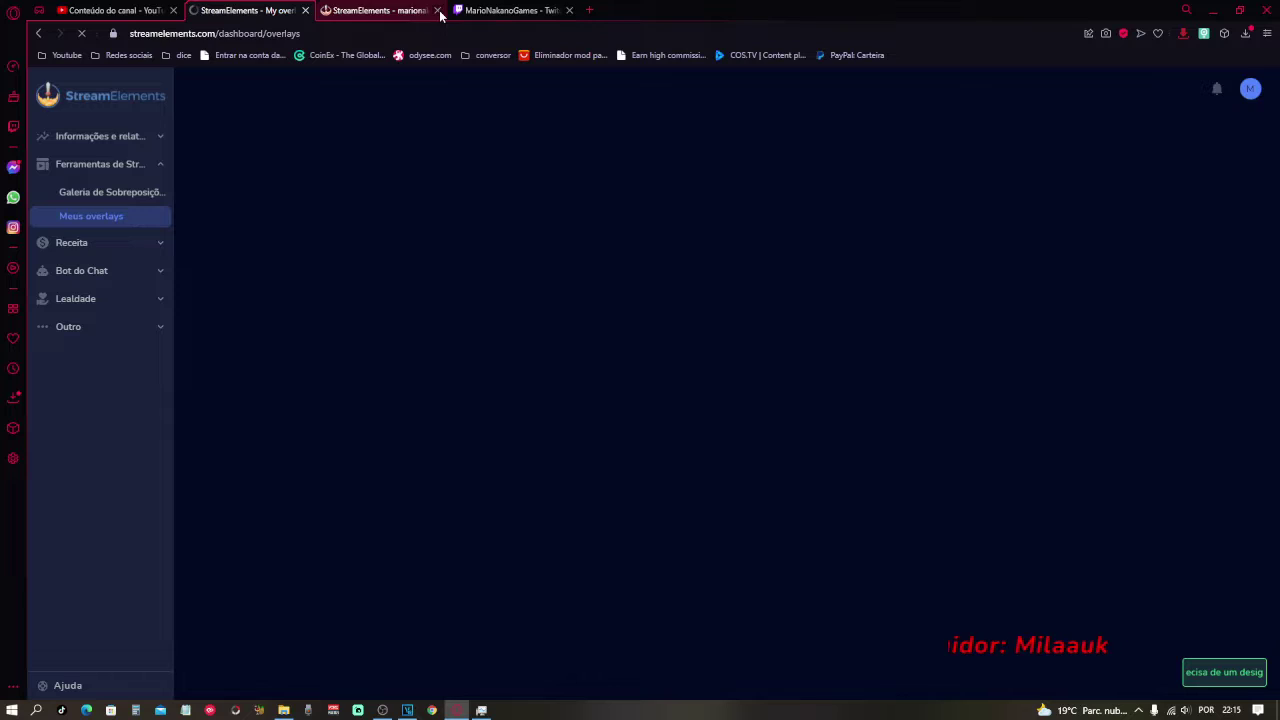
{"action": "left_click", "coordinate": [436, 10]}
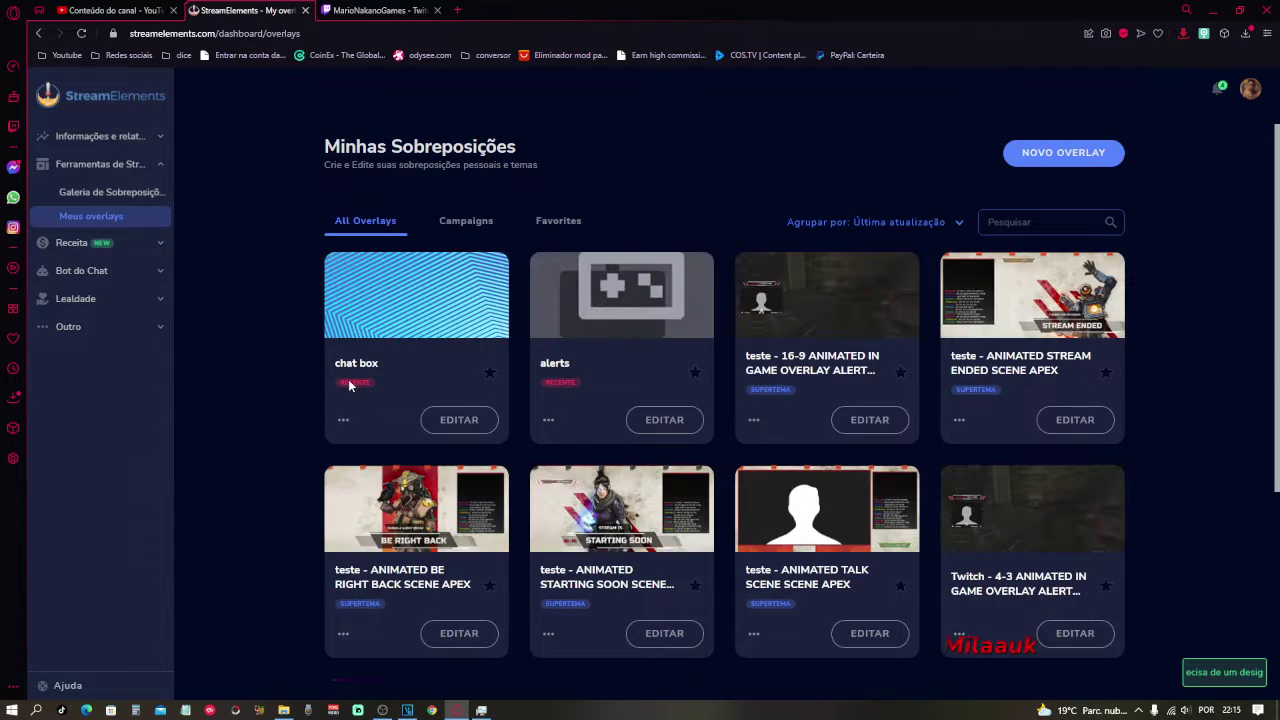
{"action": "left_click", "coordinate": [342, 421]}
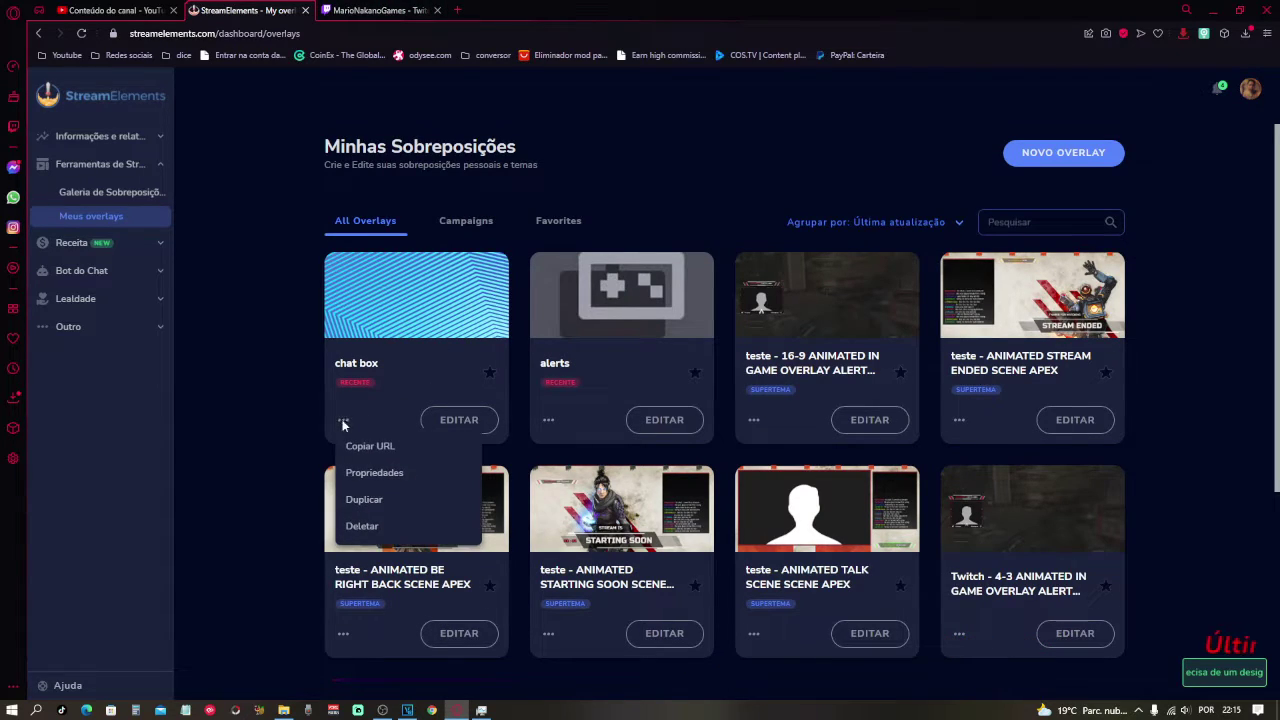
{"action": "left_click", "coordinate": [390, 528]}
{"action": "left_click", "coordinate": [792, 506]}
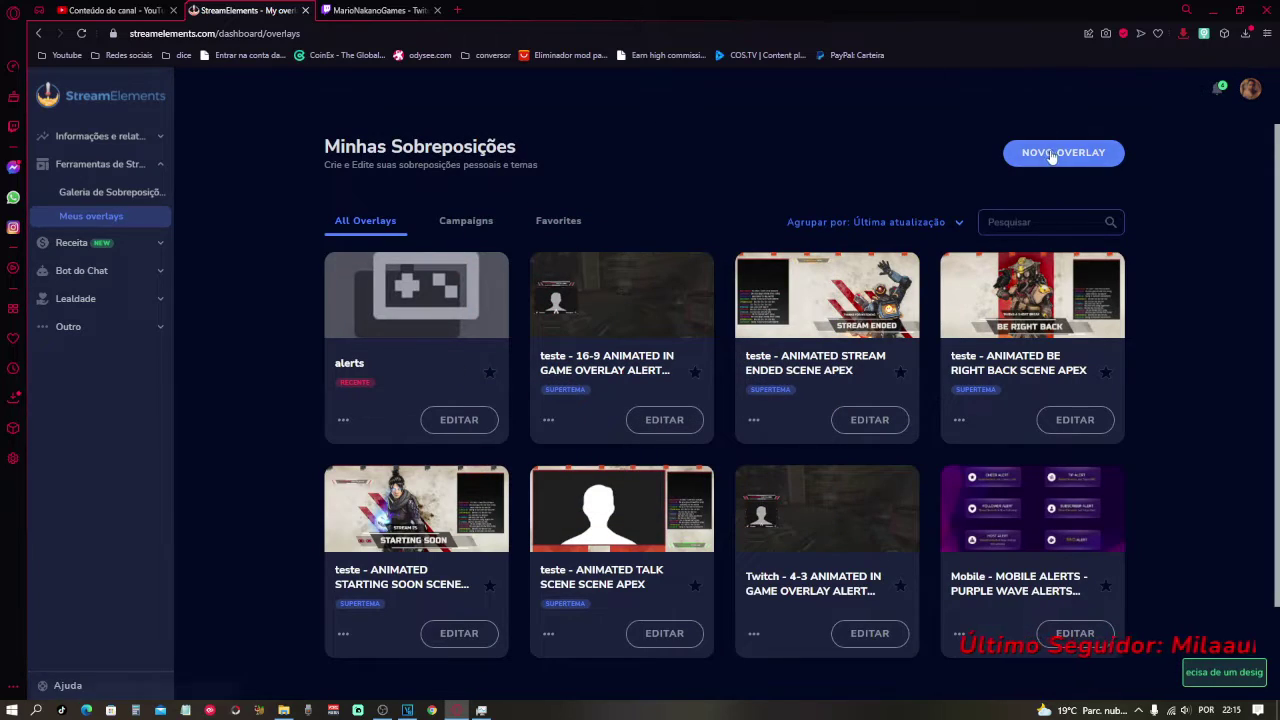
- Create a new blank overlay with a resolution of 720p
{"action": "left_click", "coordinate": [1051, 155]}
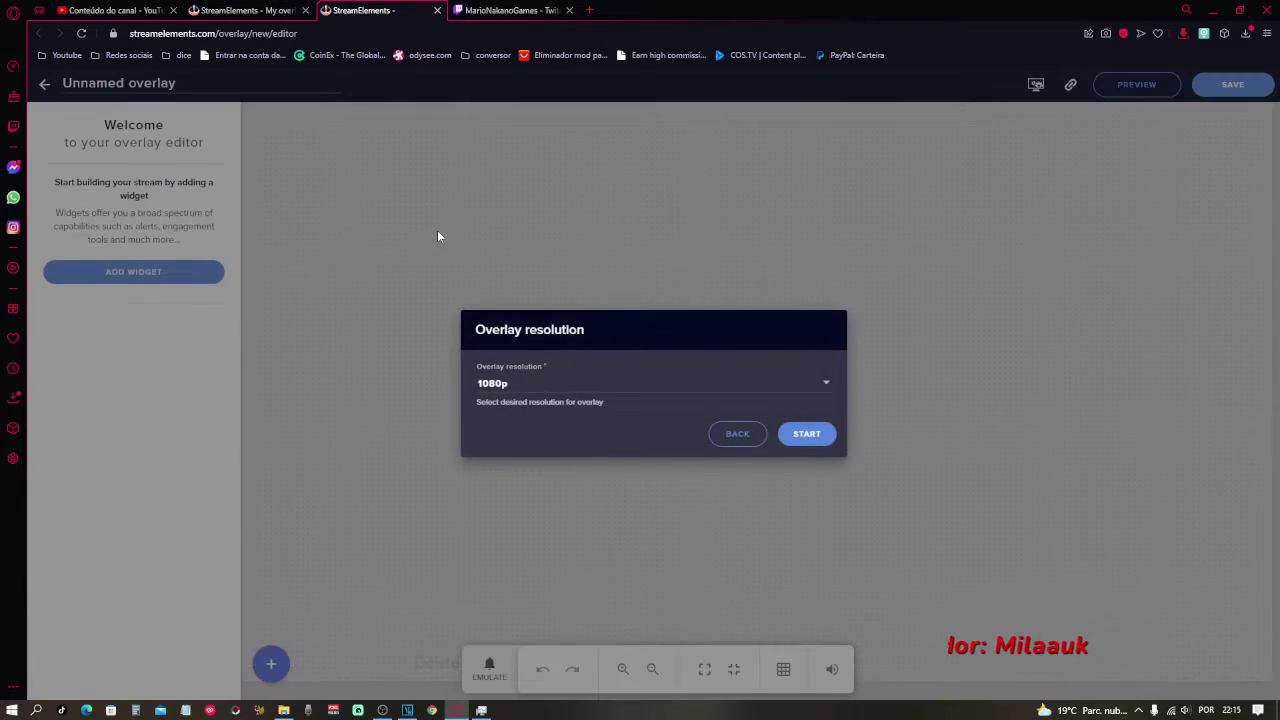
{"action": "left_click", "coordinate": [530, 390]}
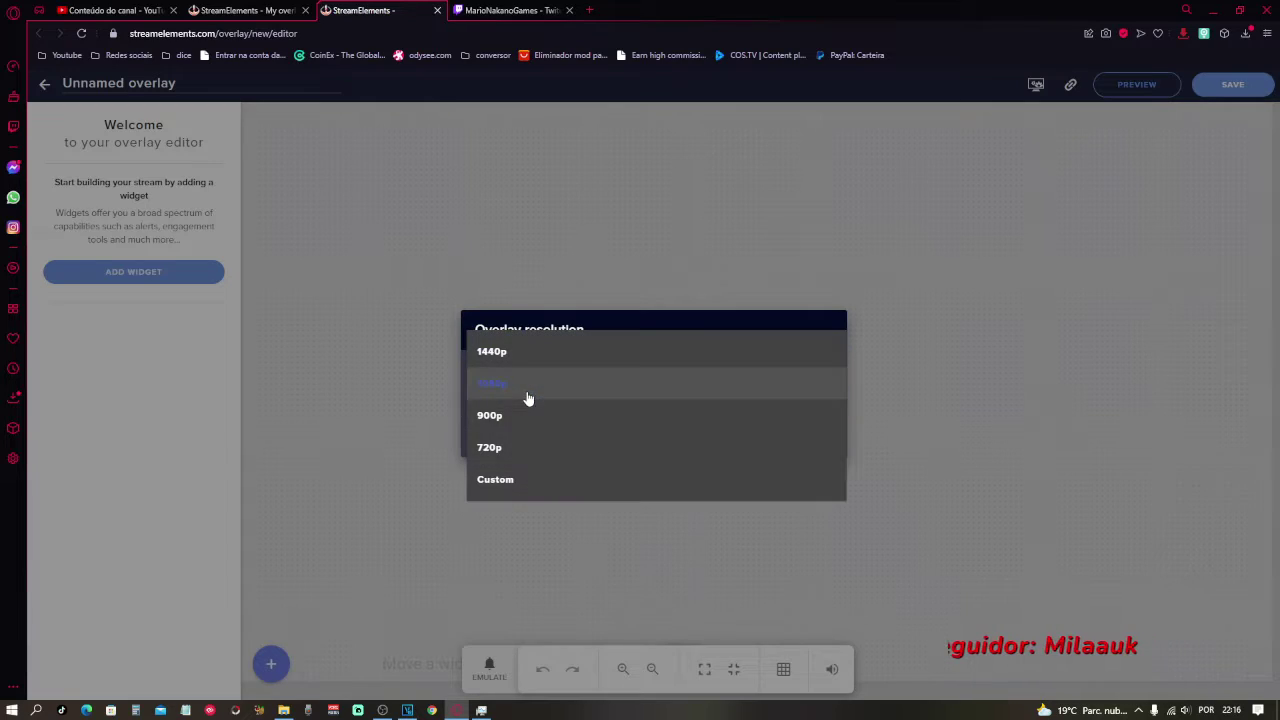
{"action": "left_click", "coordinate": [505, 449]}
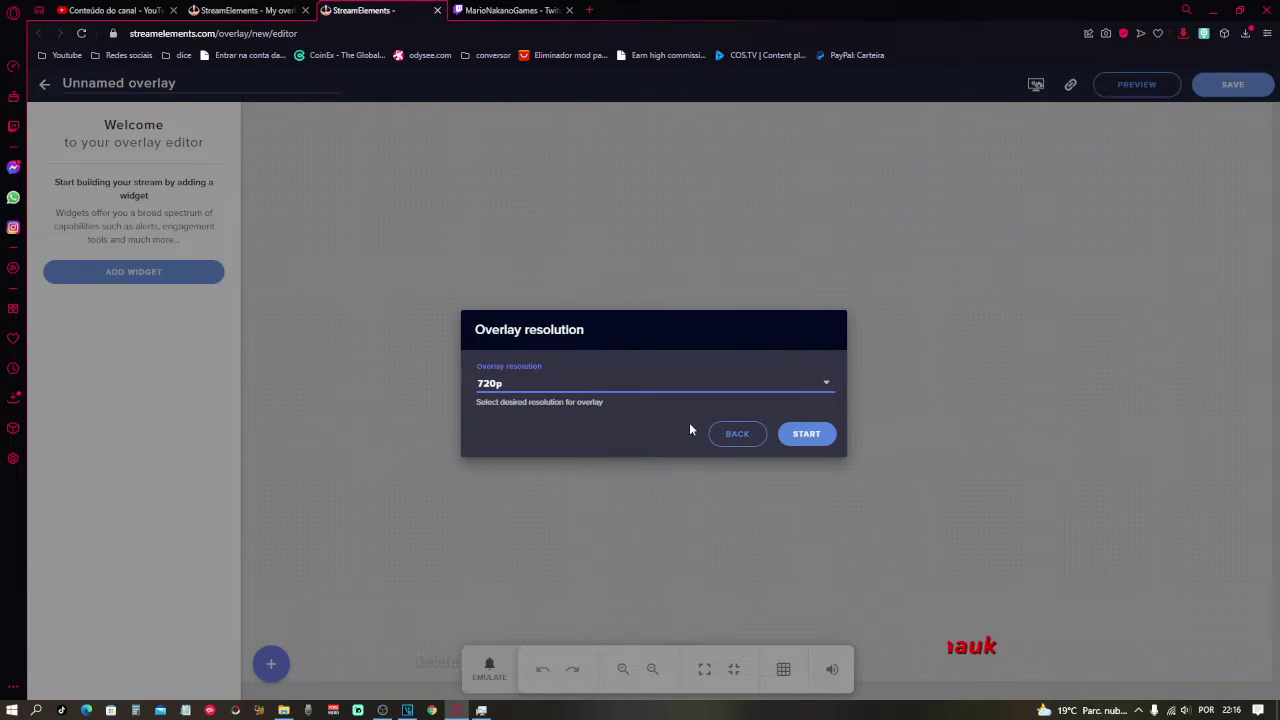
{"action": "left_click", "coordinate": [803, 437]}
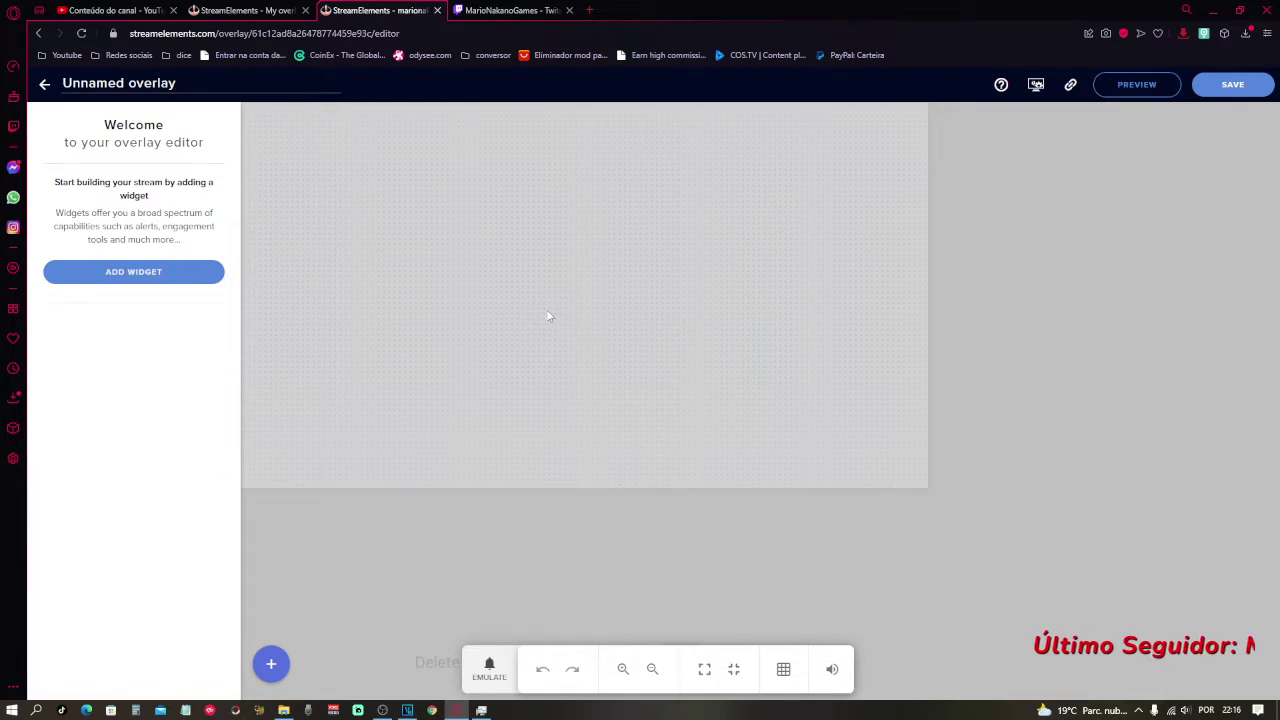
- Add the "Your stream's chat" widget from the stream tools to the overlay
{"action": "left_click", "coordinate": [157, 280]}
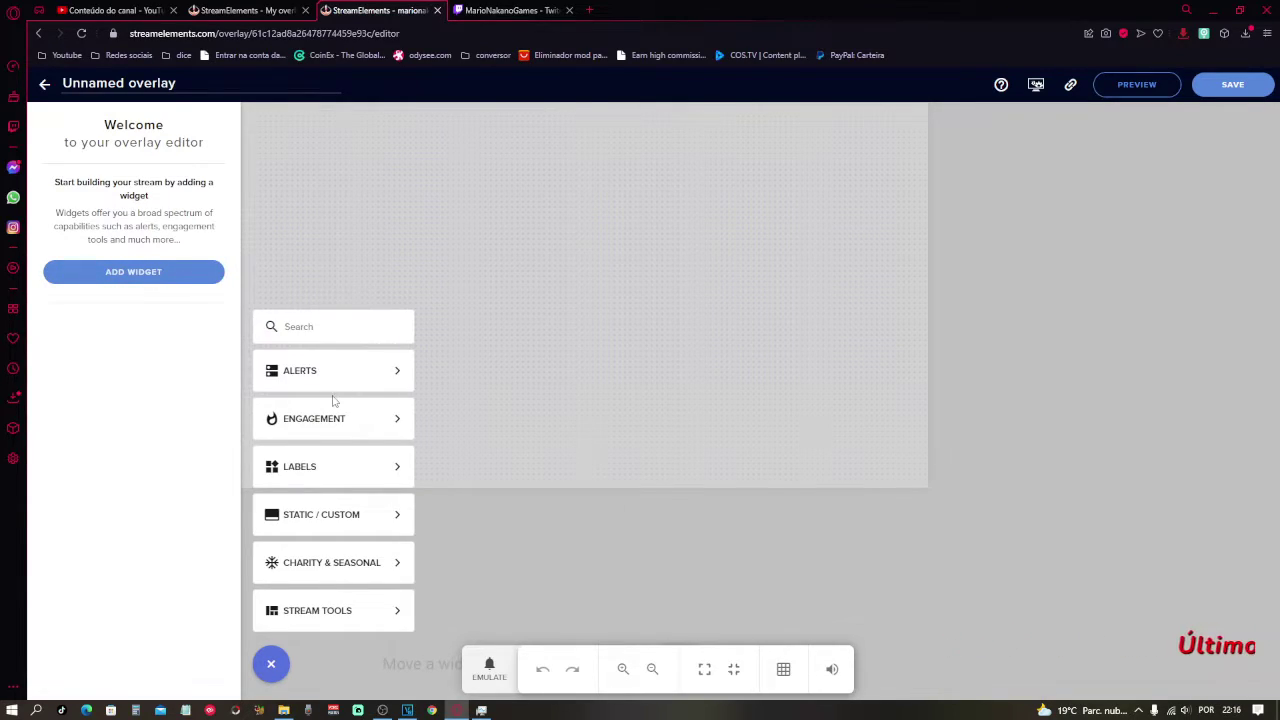
{"action": "mouse_move", "coordinate": [345, 530]}
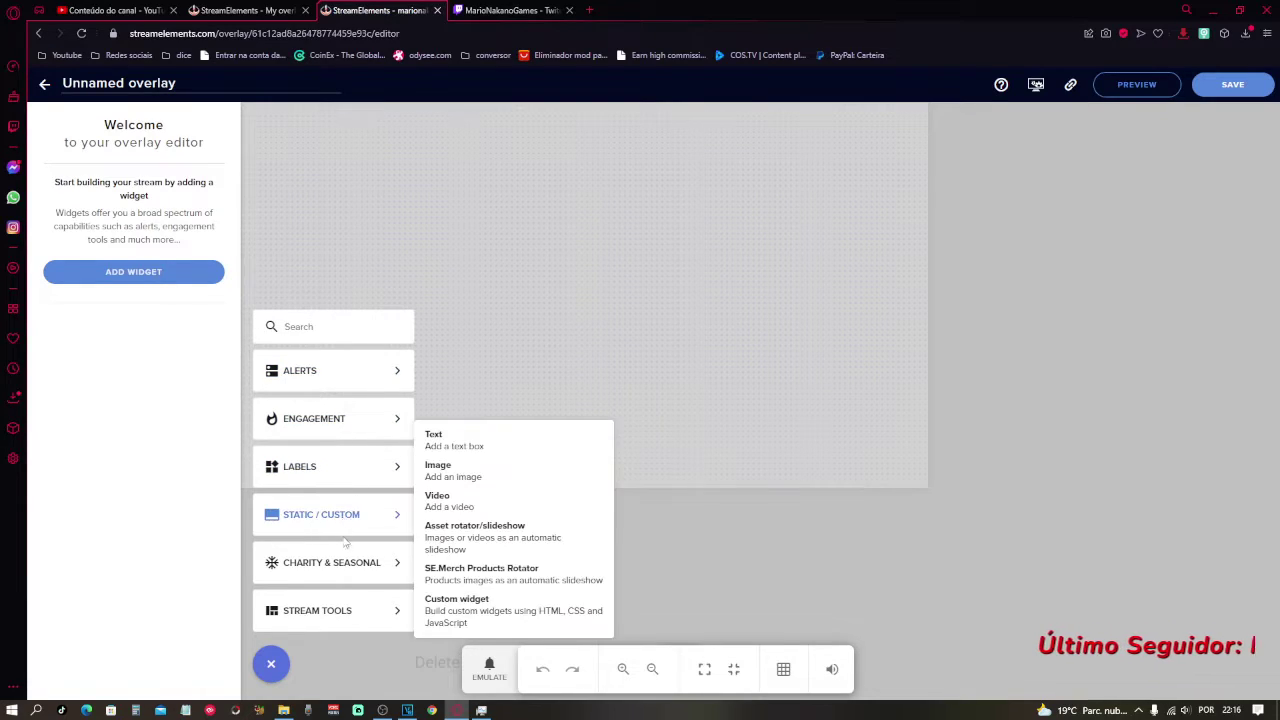
{"action": "mouse_move", "coordinate": [364, 476]}
{"action": "mouse_move", "coordinate": [457, 463]}
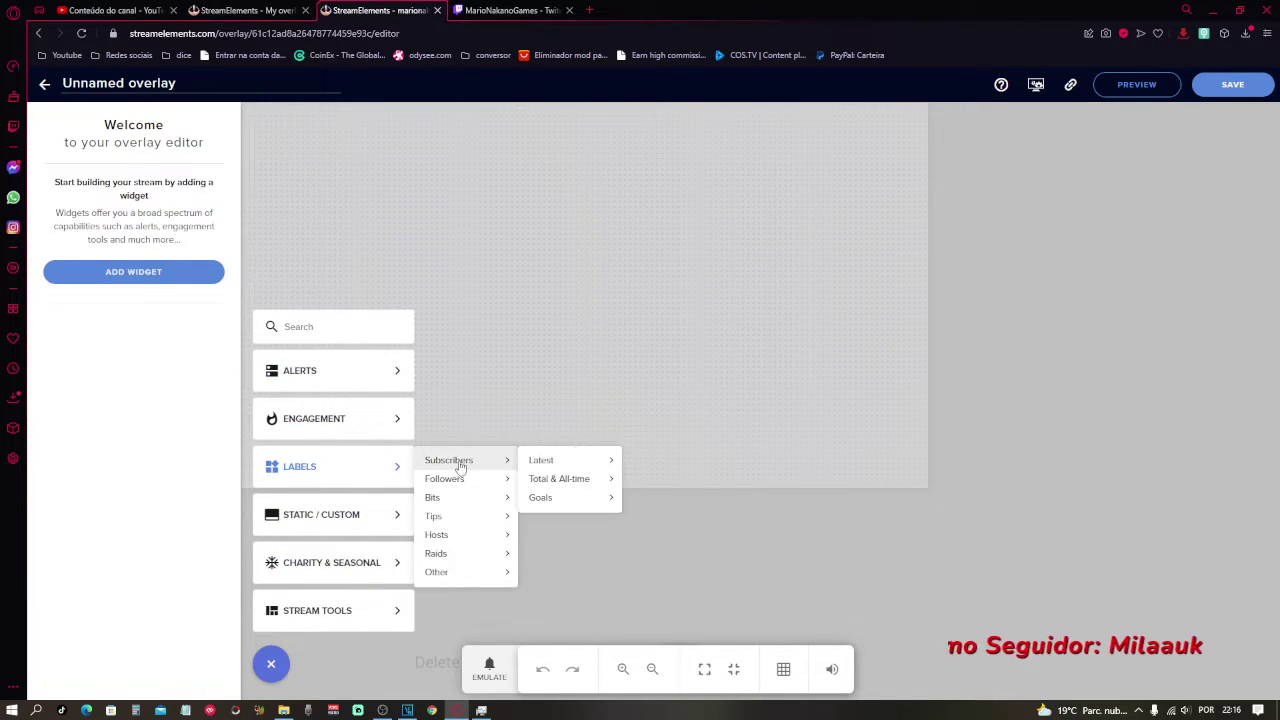
{"action": "mouse_move", "coordinate": [529, 466]}
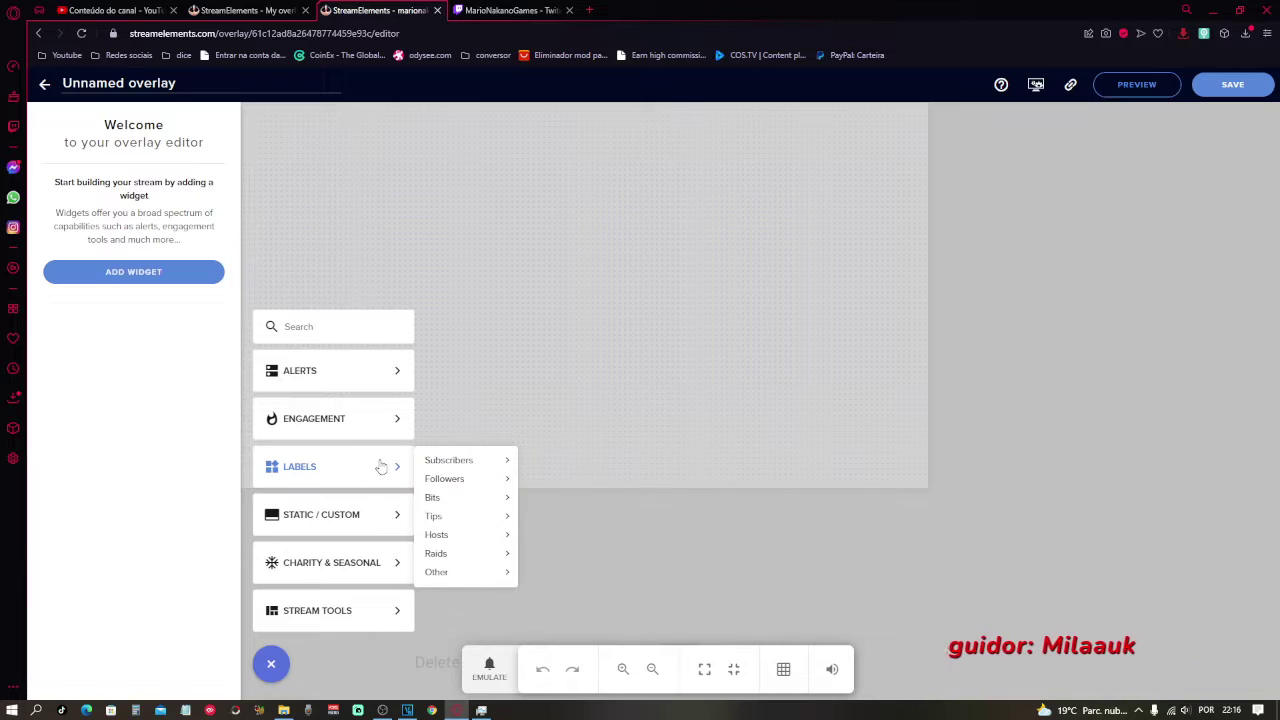
{"action": "mouse_move", "coordinate": [467, 487]}
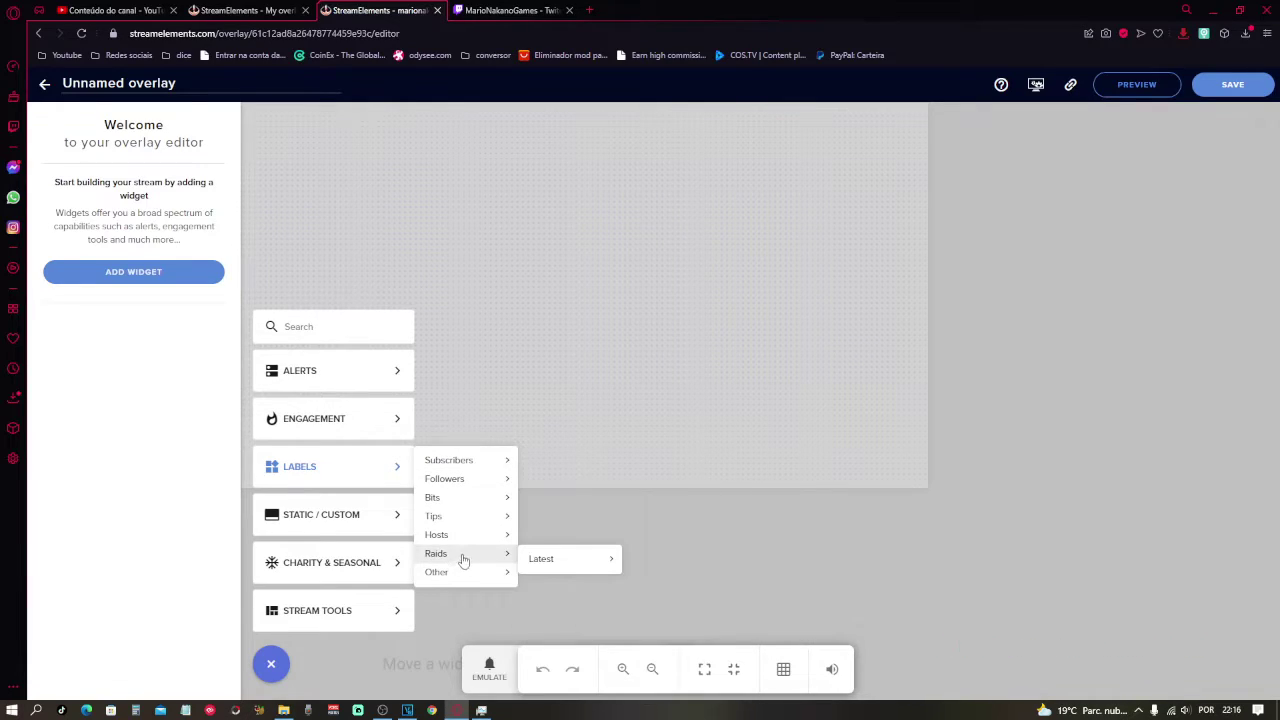
{"action": "mouse_move", "coordinate": [465, 527]}
{"action": "mouse_move", "coordinate": [310, 518]}
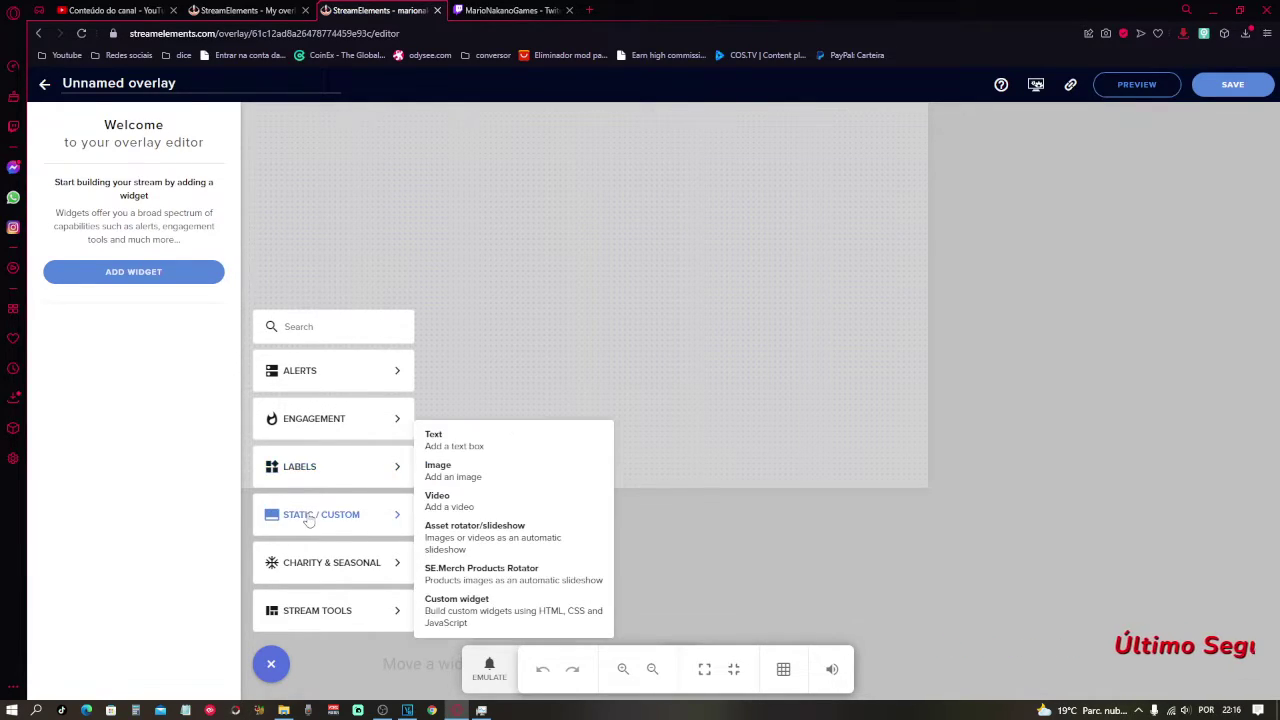
{"action": "mouse_move", "coordinate": [330, 614]}
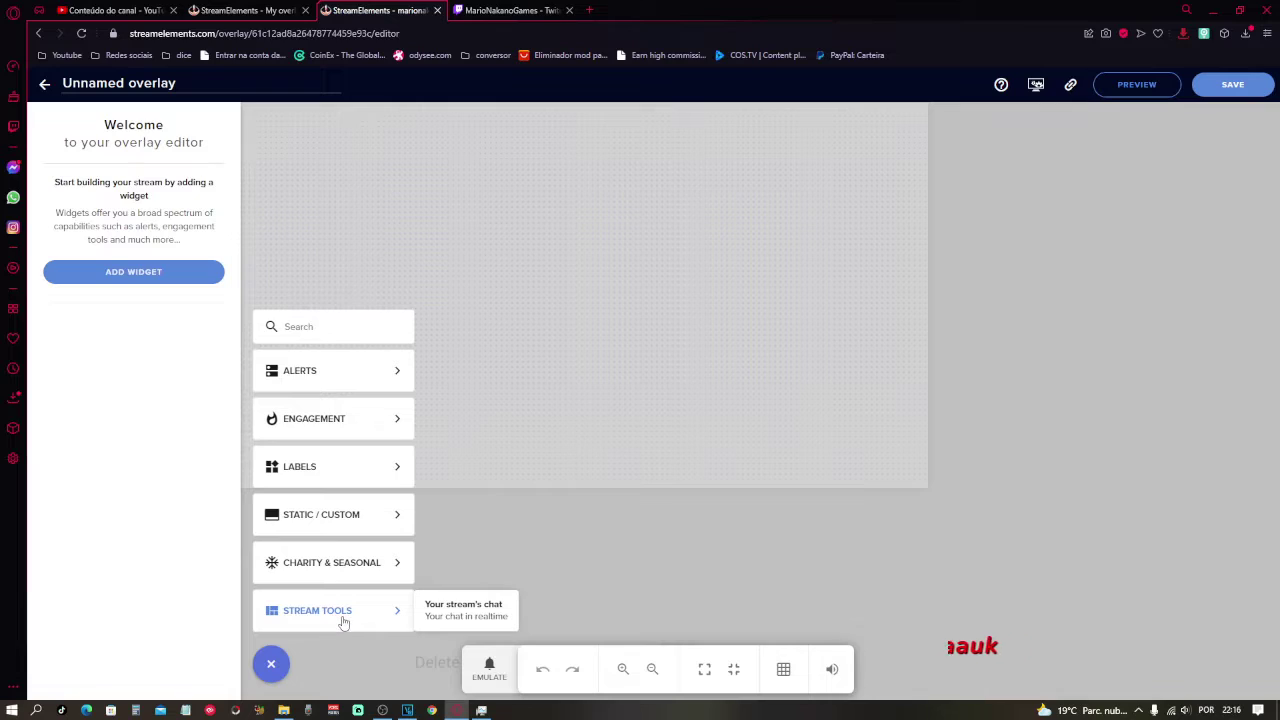
{"action": "left_click", "coordinate": [480, 615]}
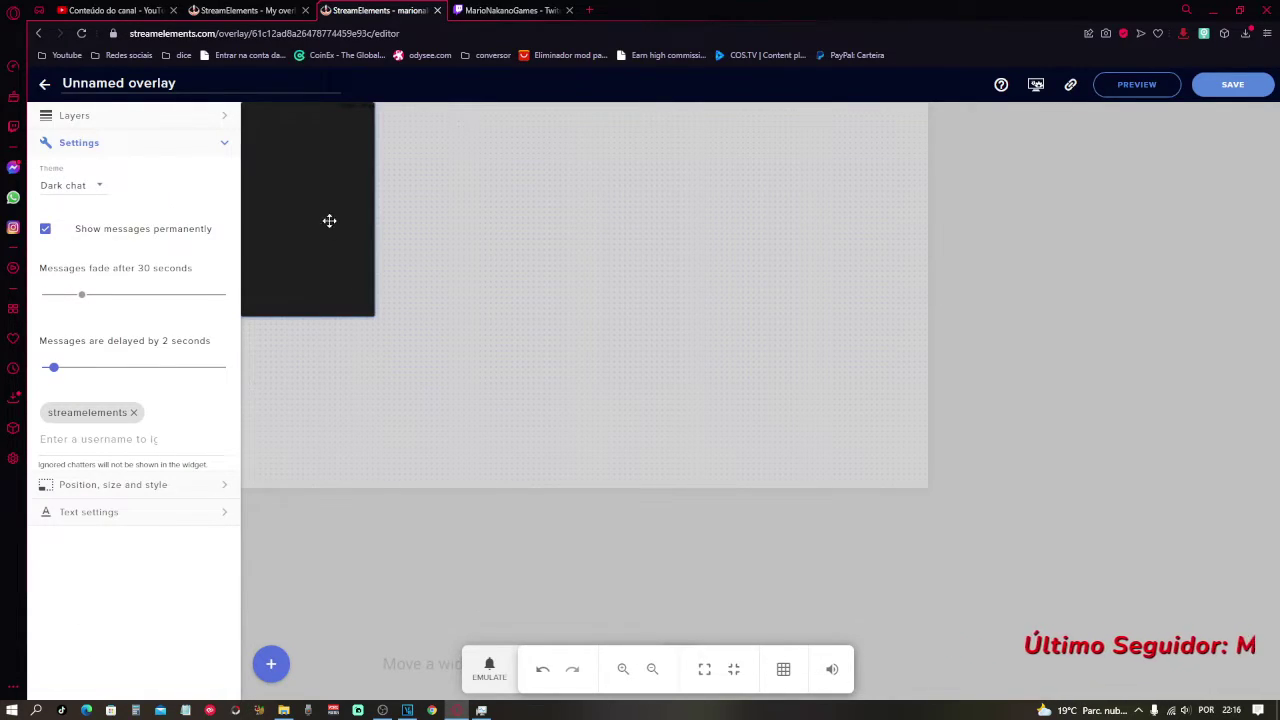
- Move the chat widget to the upper-right corner of the canvas and enlarge it outward from its lower-left corner
{"action": "left_click_drag", "start_coordinate": [329, 220], "coordinate": [861, 223]}
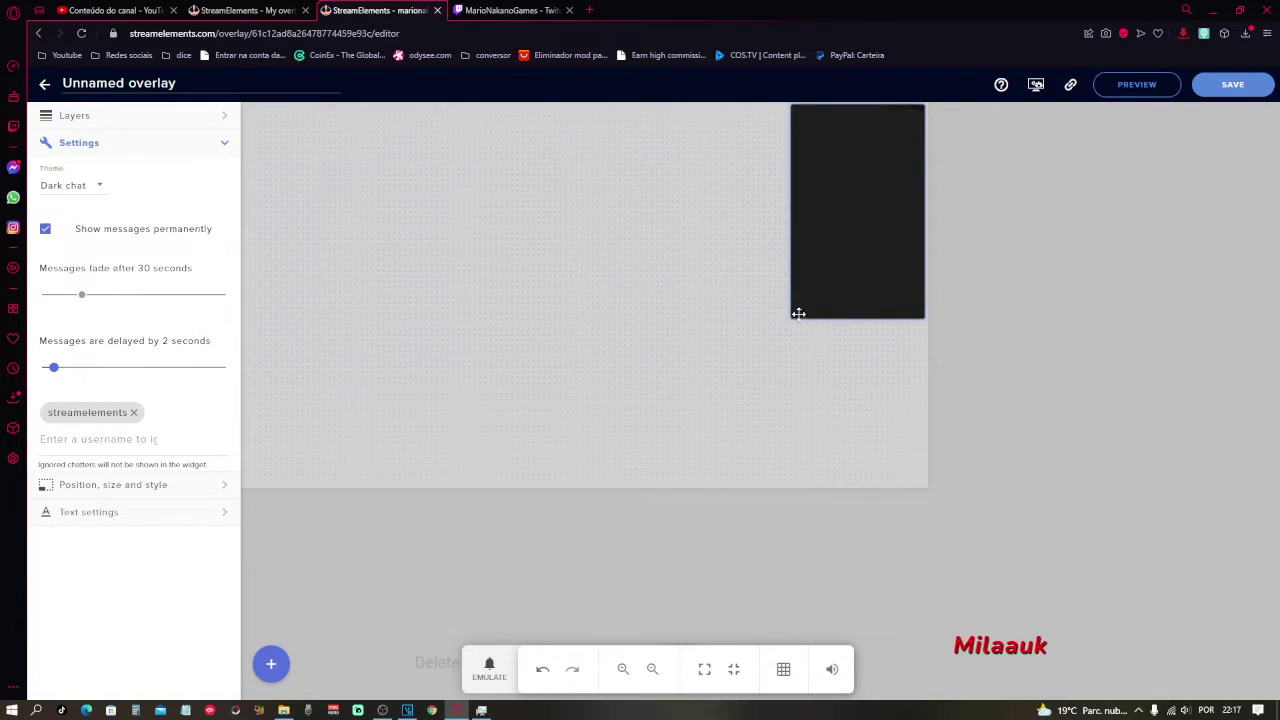
{"action": "left_click_drag", "start_coordinate": [788, 324], "coordinate": [686, 358]}
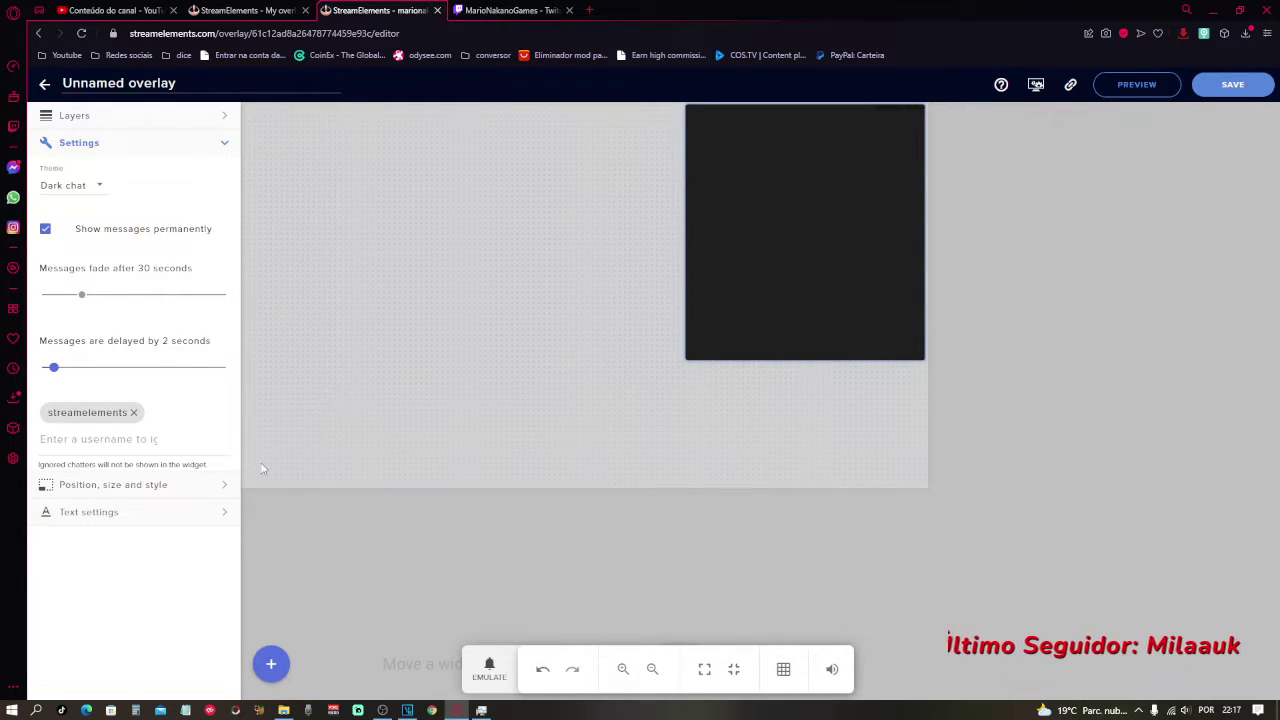
- Try the Checker chat and White chat themes on the chat widget, and set its theme to Custom
{"action": "left_click", "coordinate": [82, 190]}
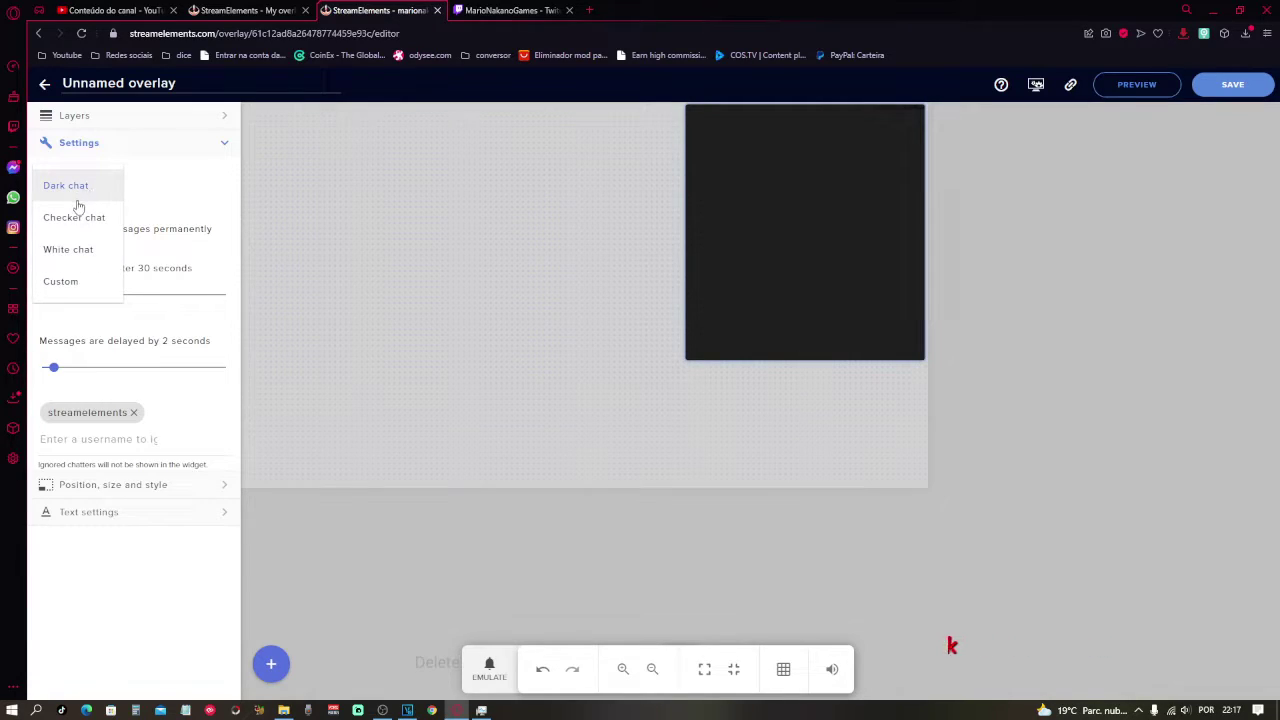
{"action": "left_click", "coordinate": [76, 217]}
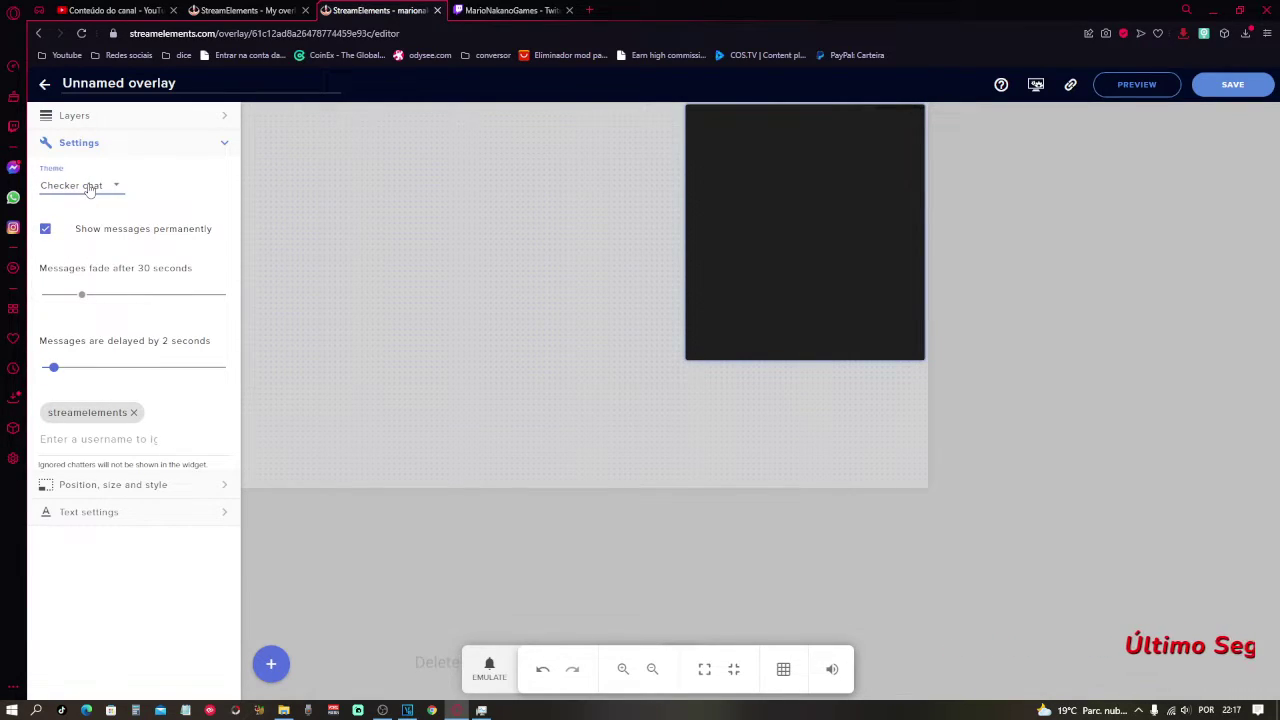
{"action": "left_click", "coordinate": [88, 187]}
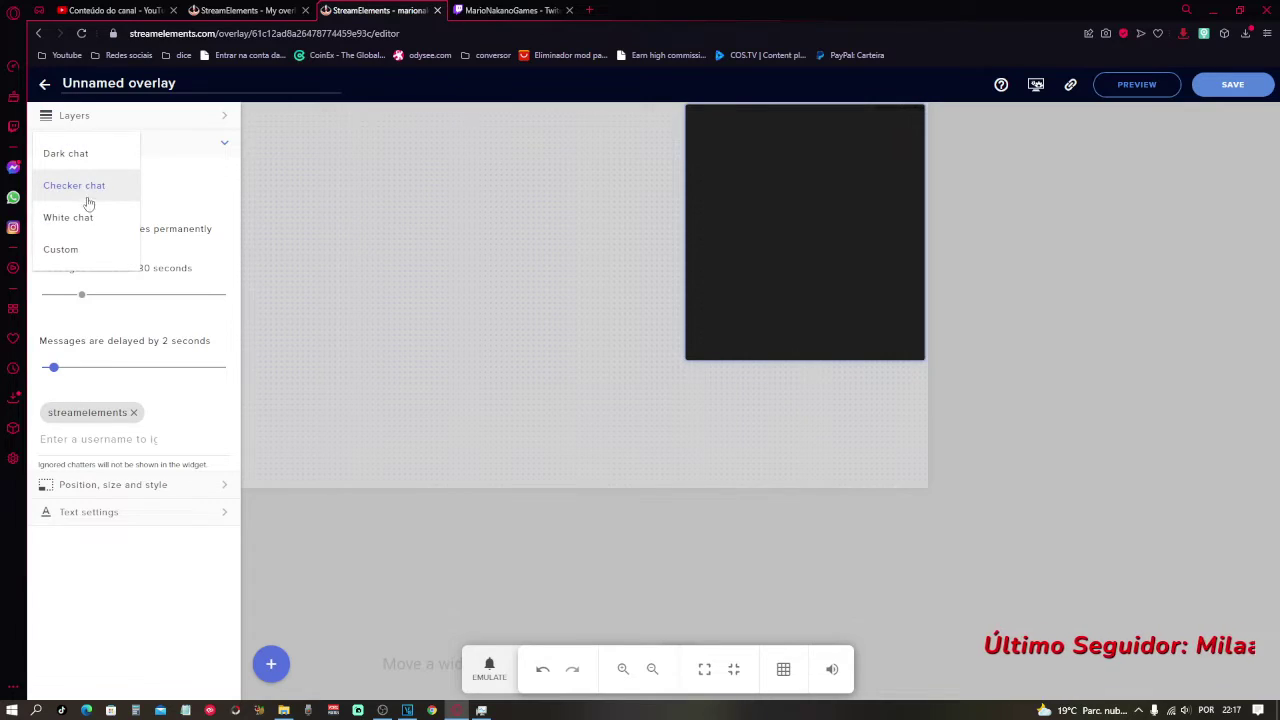
{"action": "left_click", "coordinate": [85, 222]}
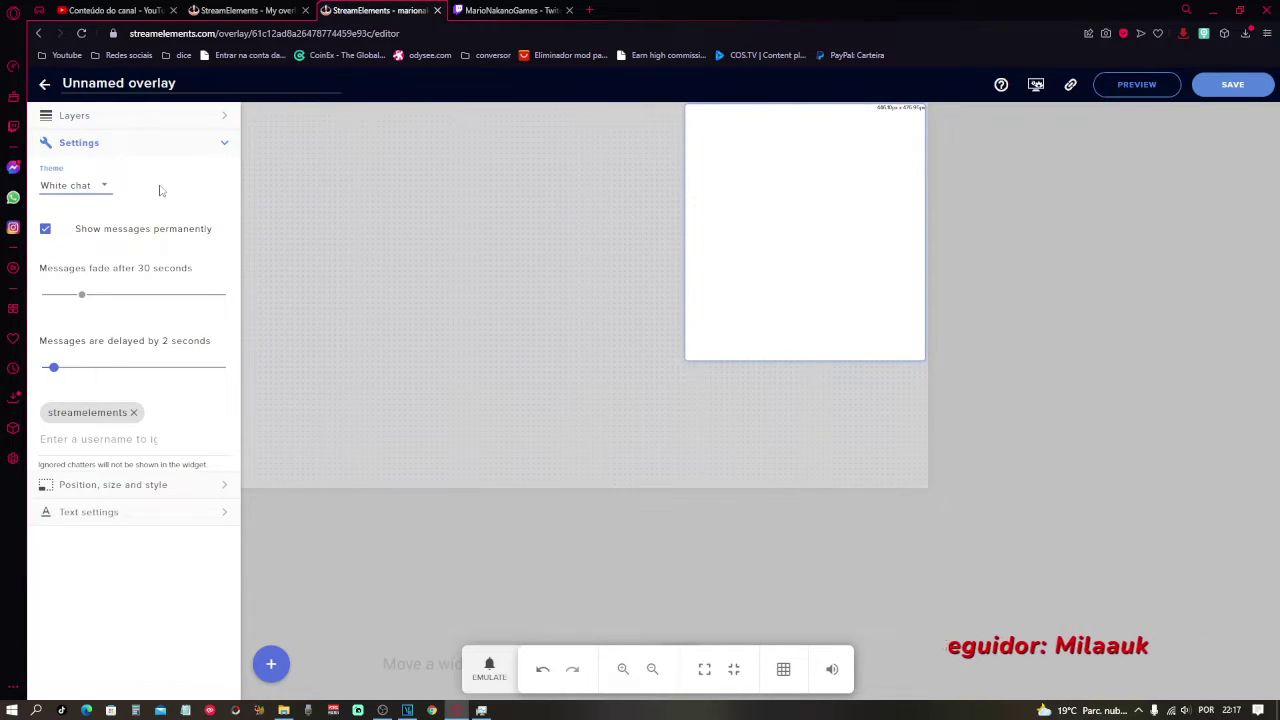
{"action": "left_click", "coordinate": [97, 187]}
{"action": "left_click", "coordinate": [72, 216]}
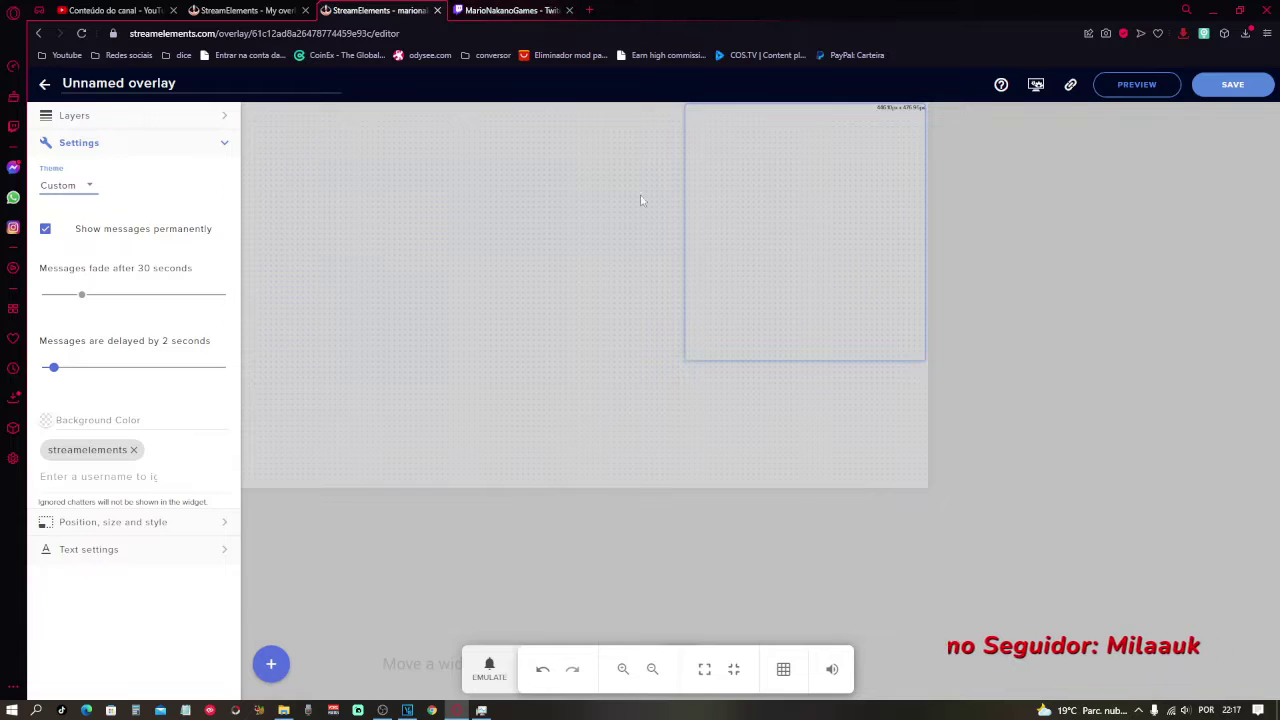
- Switch to the Twitch channel page and clear the stream chat
{"action": "left_click", "coordinate": [498, 12]}
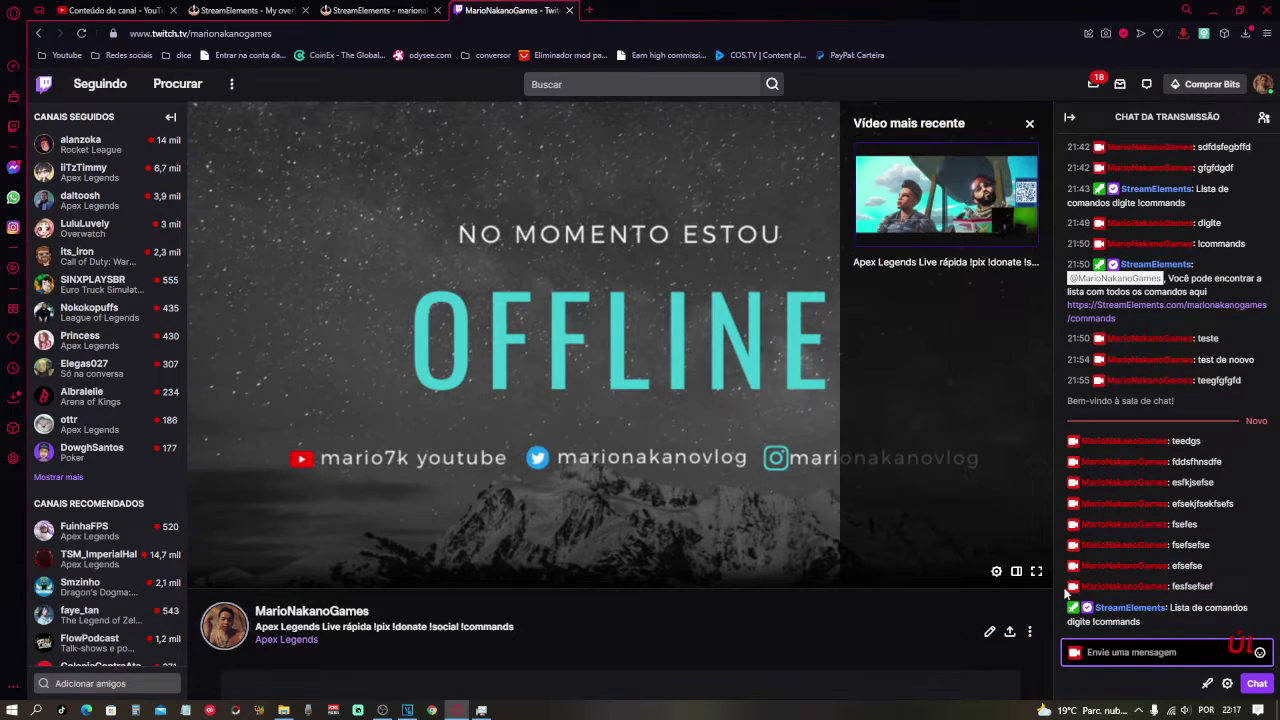
{"action": "left_click", "coordinate": [1227, 683]}
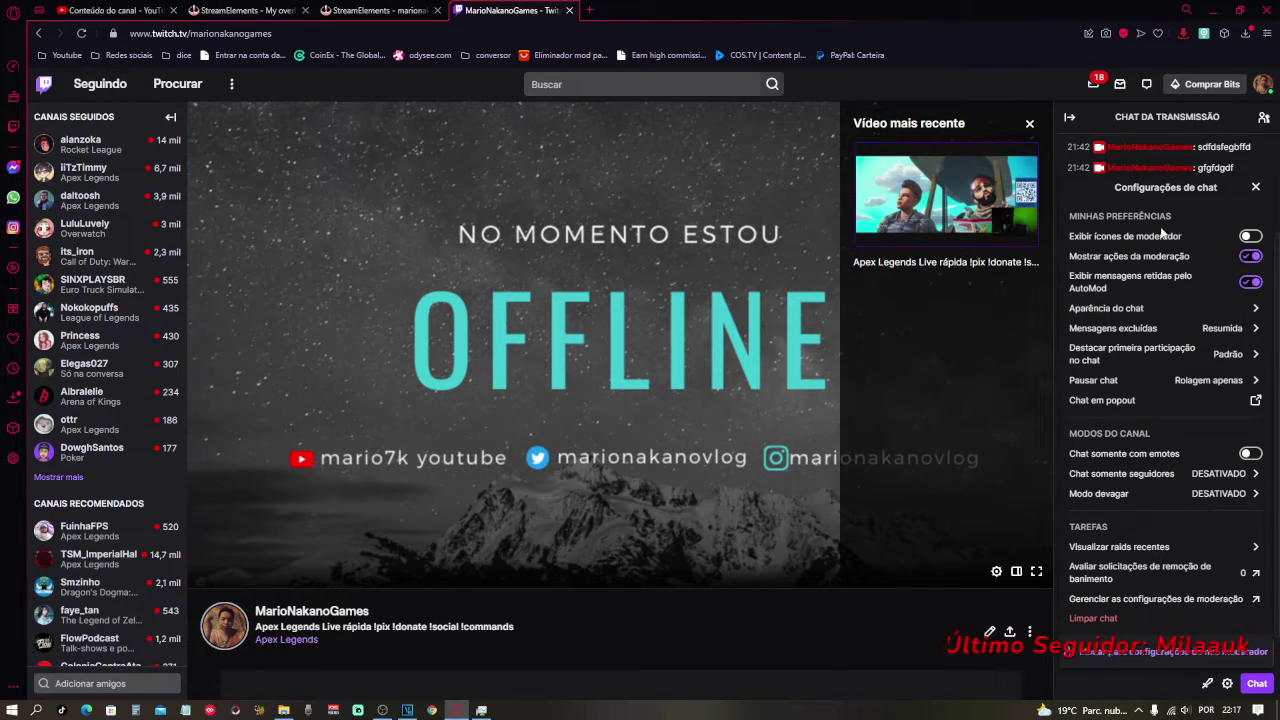
{"action": "left_click", "coordinate": [1093, 618]}
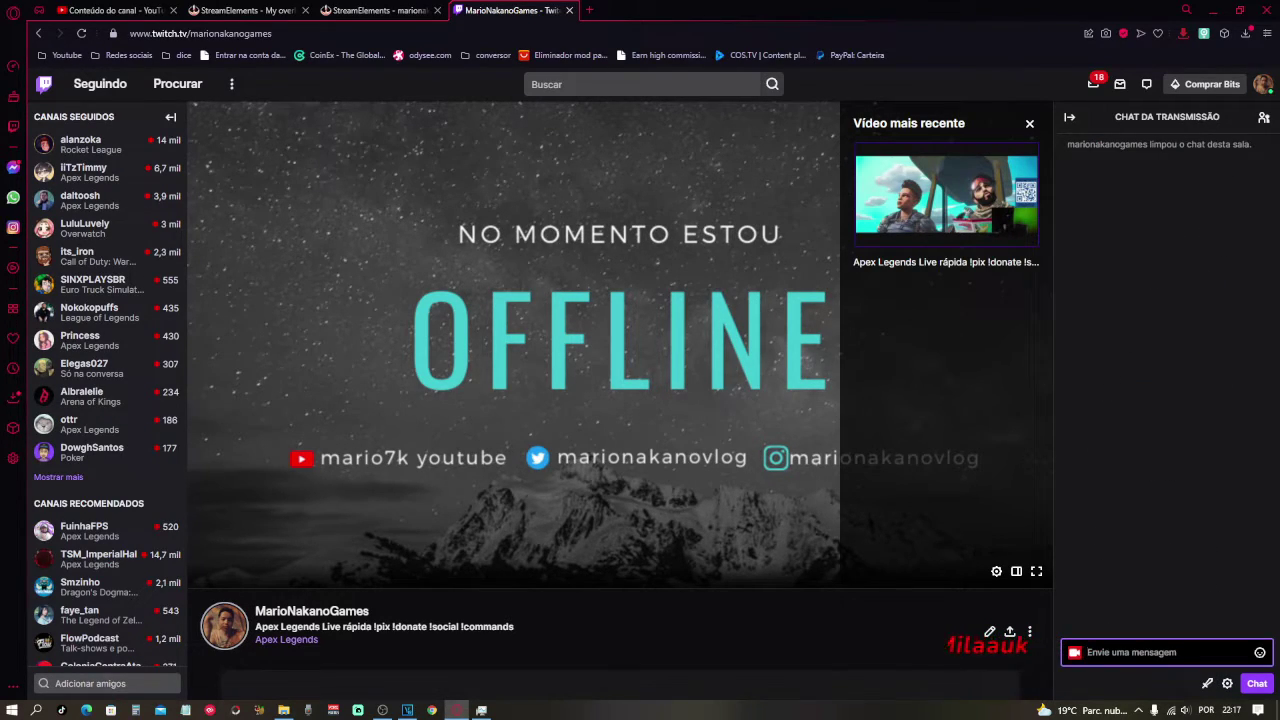
- Send five test messages in the stream chat: "fdgfdgfd", "dfgdfgfd", "retyythf6rr6", "t" and "5ry5ryr"
{"action": "type", "text": "fdgfdgfd"}
{"action": "key", "text": "Return"}
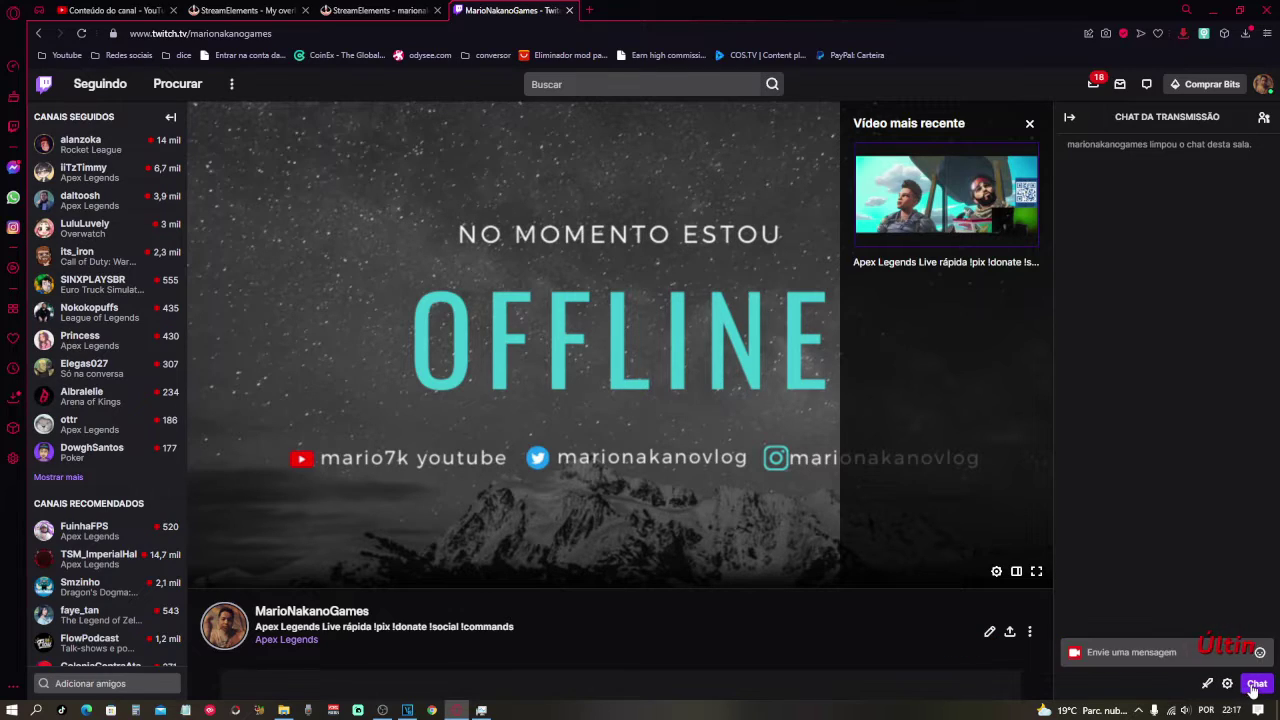
{"action": "type", "text": "dfgdfgfd"}
{"action": "key", "text": "Return"}
{"action": "type", "text": "retyythf6rr6"}
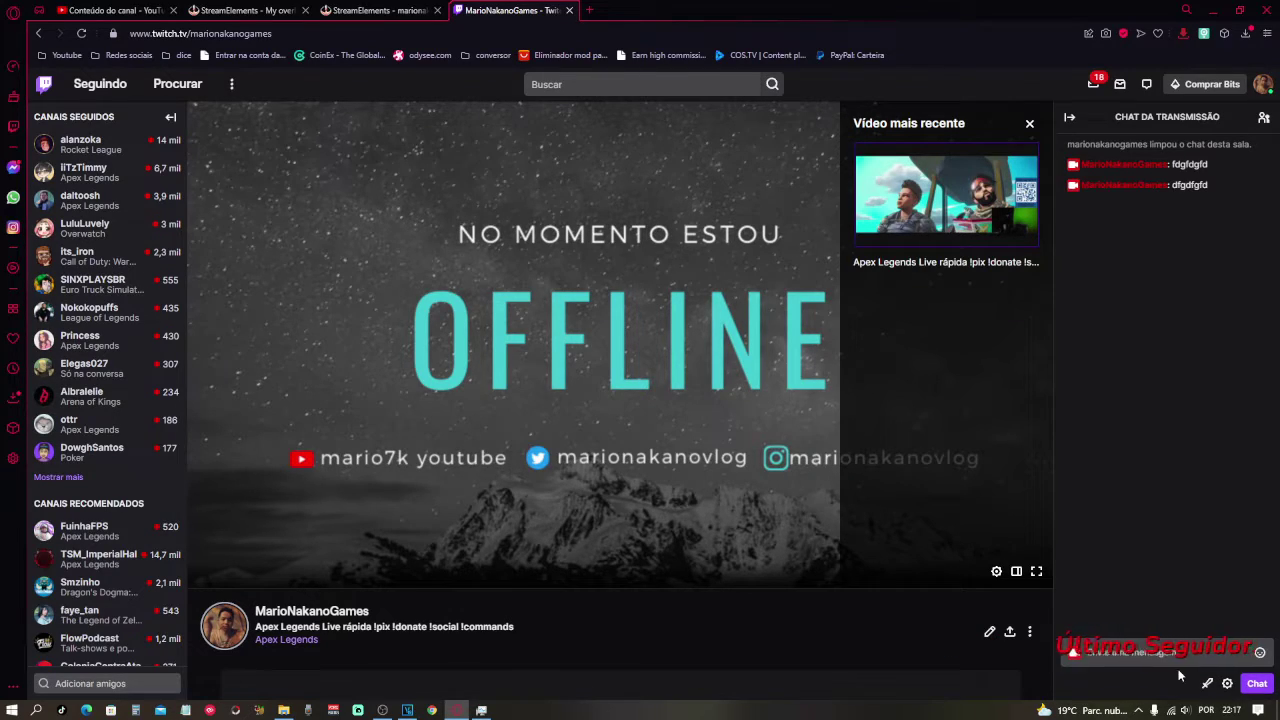
{"action": "key", "text": "Return"}
{"action": "type", "text": "t"}
{"action": "key", "text": "Return"}
{"action": "type", "text": "5ry5ryr"}
{"action": "key", "text": "Return"}
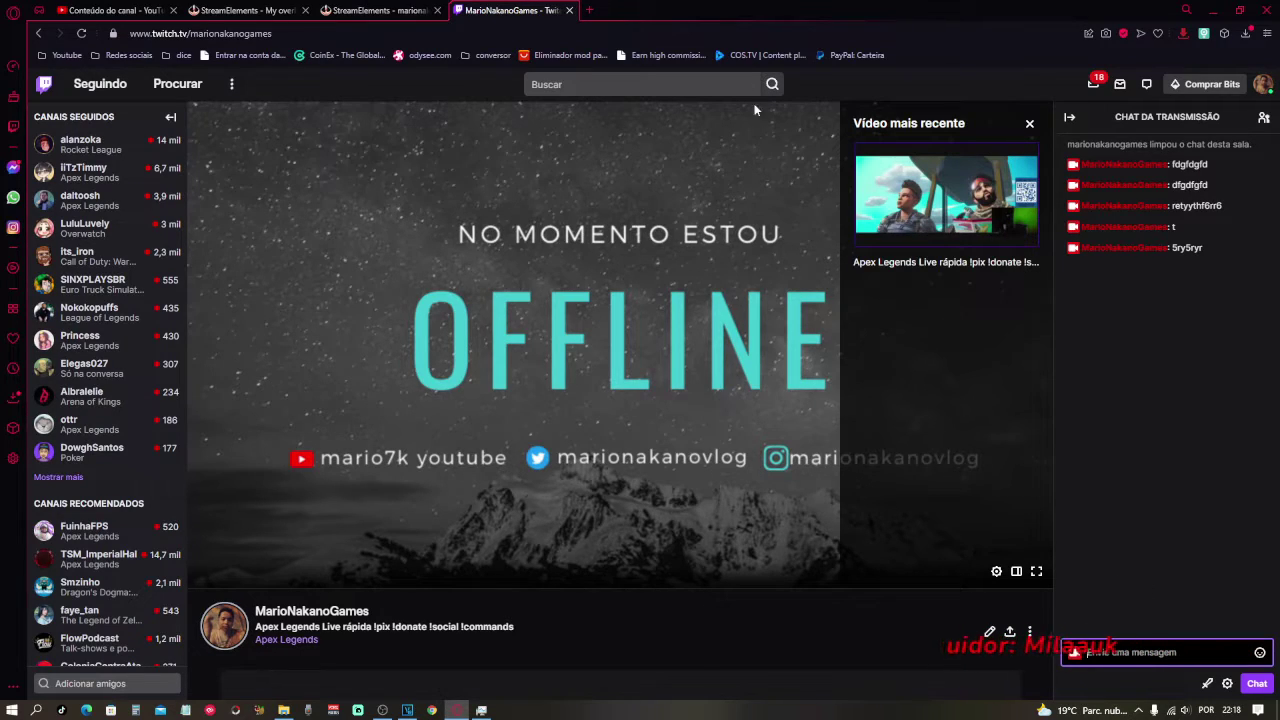
- Return to the StreamElements overlay editor and check the test messages in the chat widget alongside its settings
{"action": "left_click", "coordinate": [375, 10]}
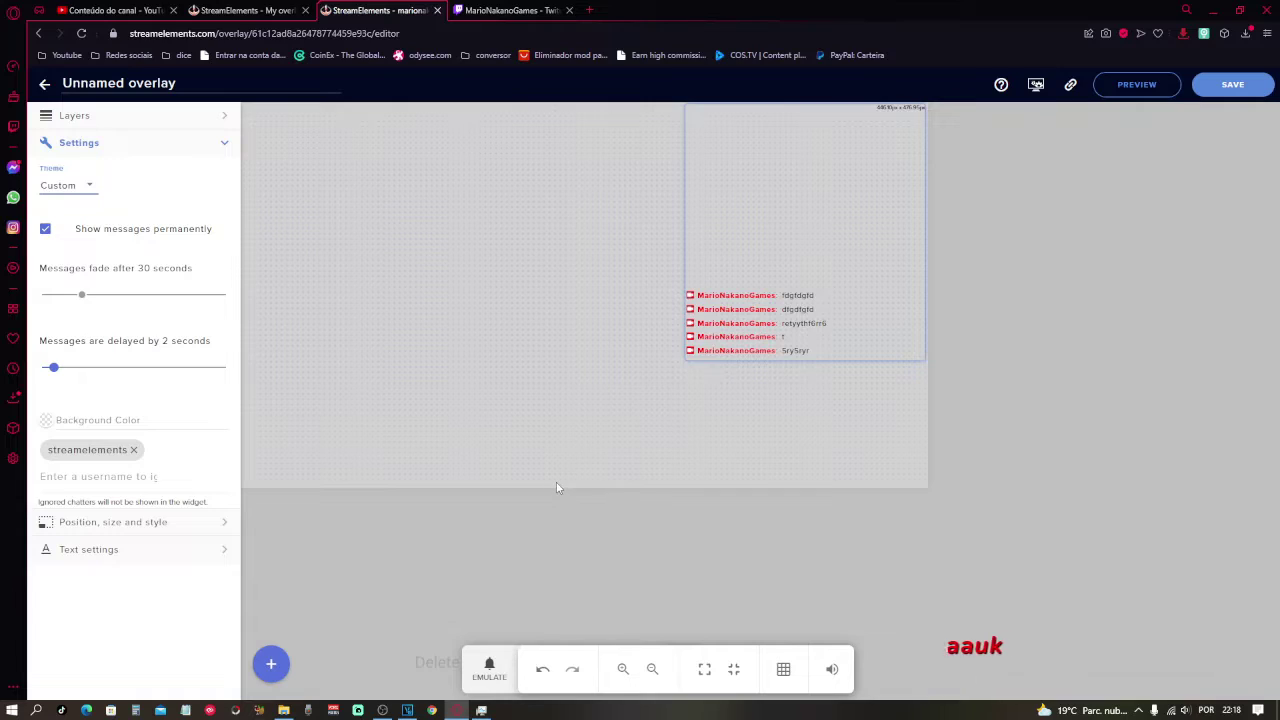
{"action": "left_click", "coordinate": [115, 150]}
{"action": "left_click", "coordinate": [118, 145]}
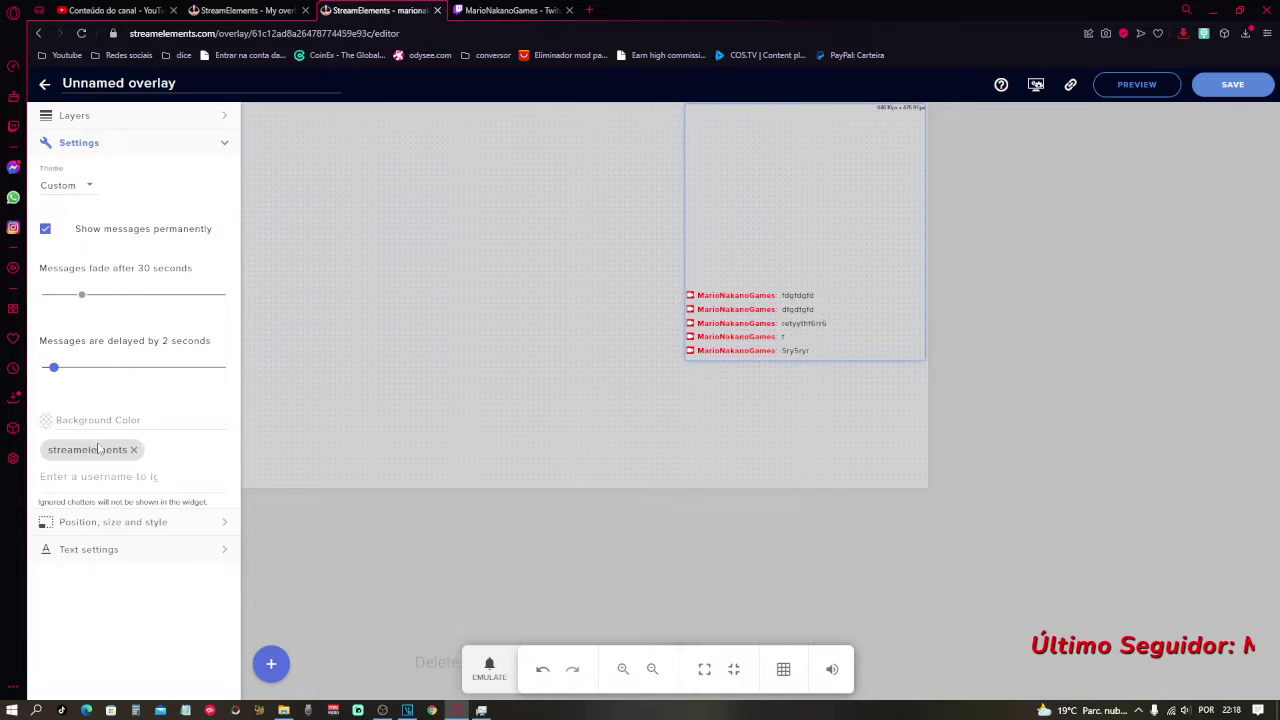
- Remove streamelements from the chat widget's ignored chatters and save the overlay under the name "chat box"
{"action": "left_click", "coordinate": [133, 449]}
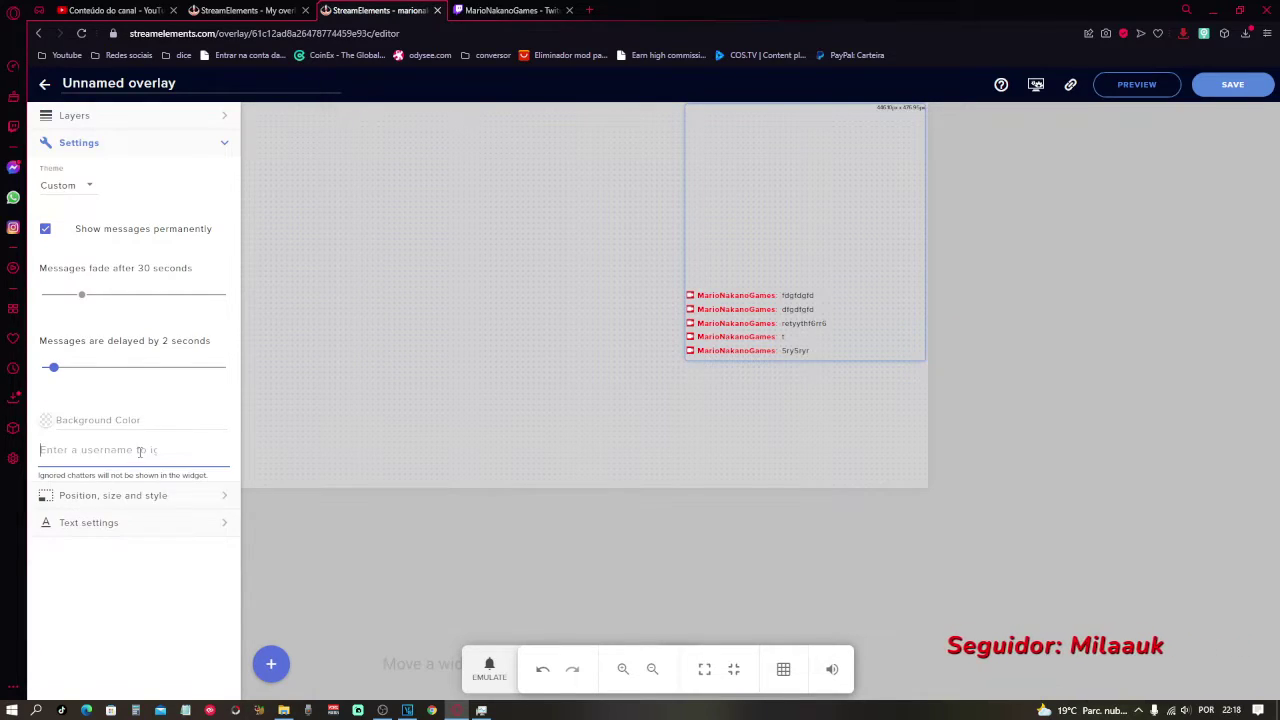
{"action": "left_click", "coordinate": [1230, 88]}
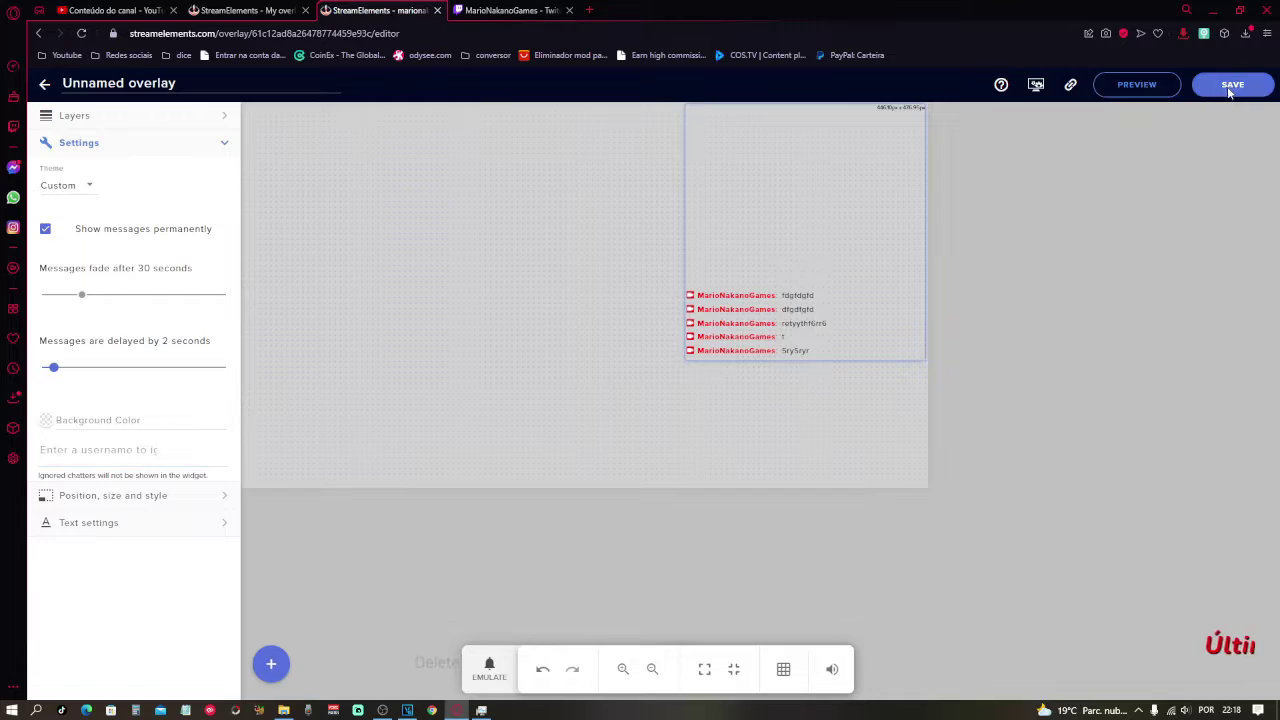
{"action": "left_click", "coordinate": [694, 390]}
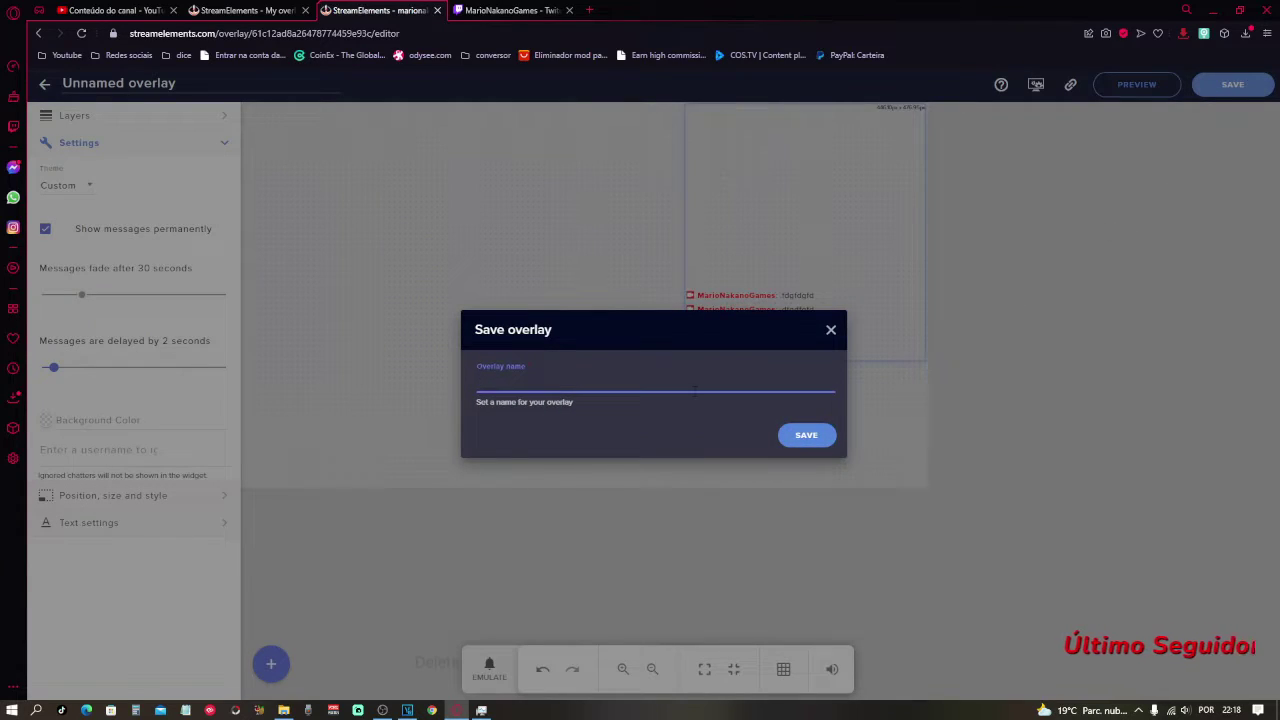
{"action": "type", "text": "chat box"}
{"action": "key", "text": "Return"}
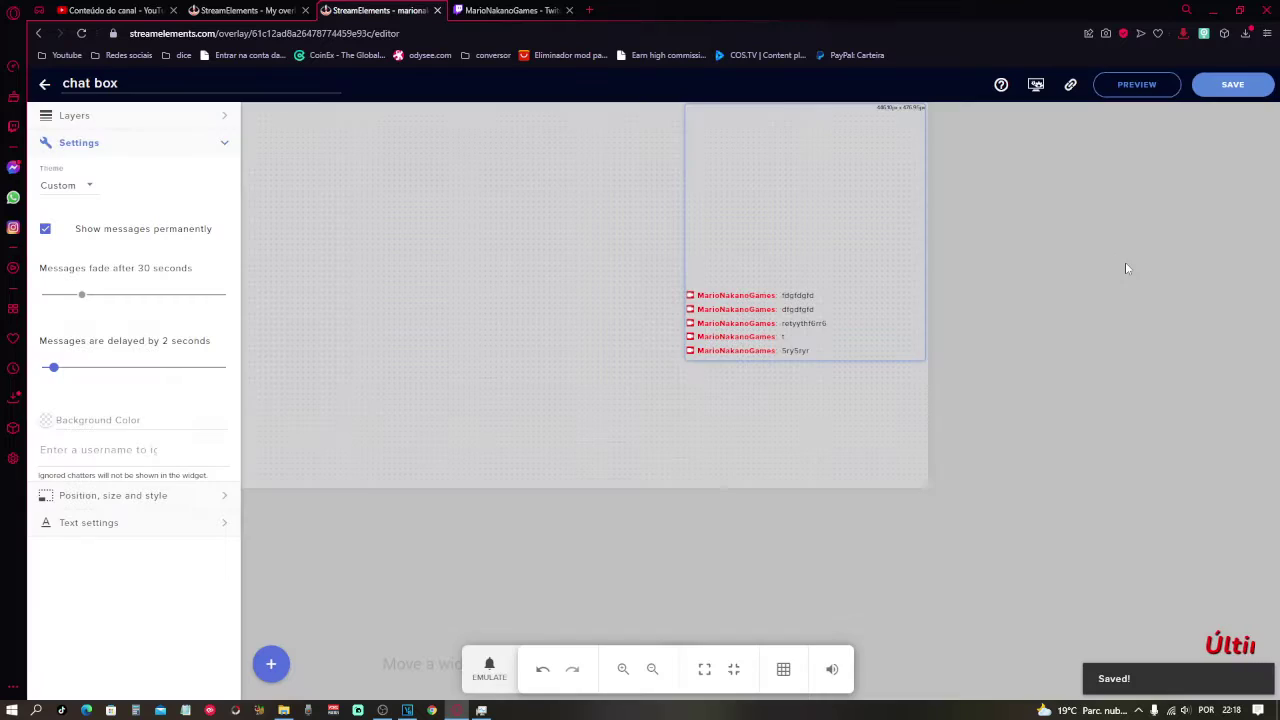
- Copy the overlay's URL, switch to OBS and create a new browser source (Navegador) in the vlog scene
{"action": "left_click", "coordinate": [1068, 88]}
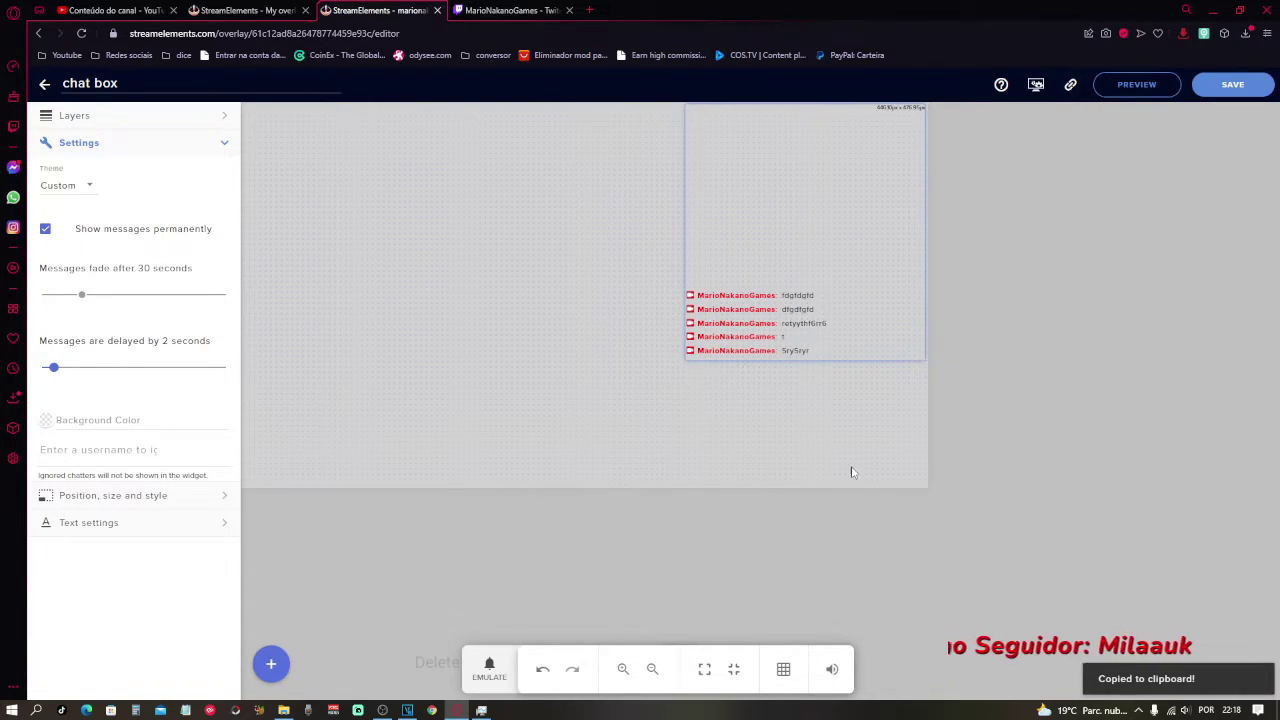
{"action": "left_click", "coordinate": [382, 710]}
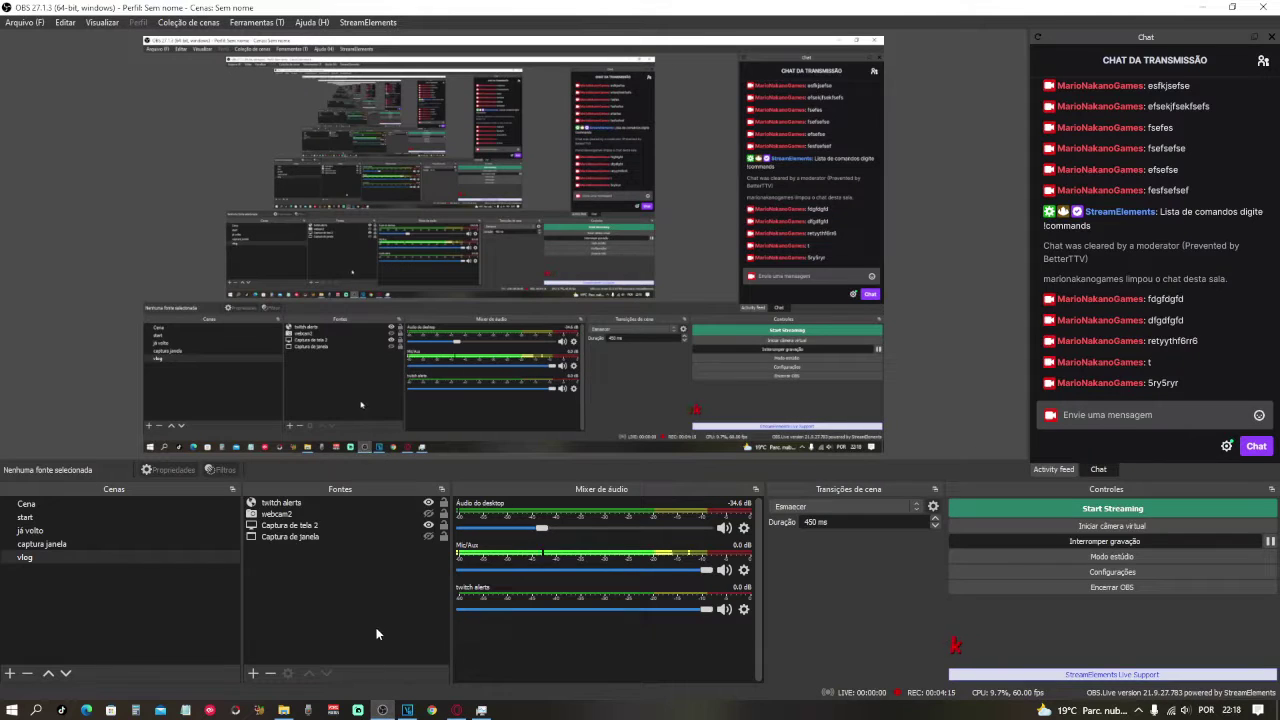
{"action": "left_click", "coordinate": [254, 675]}
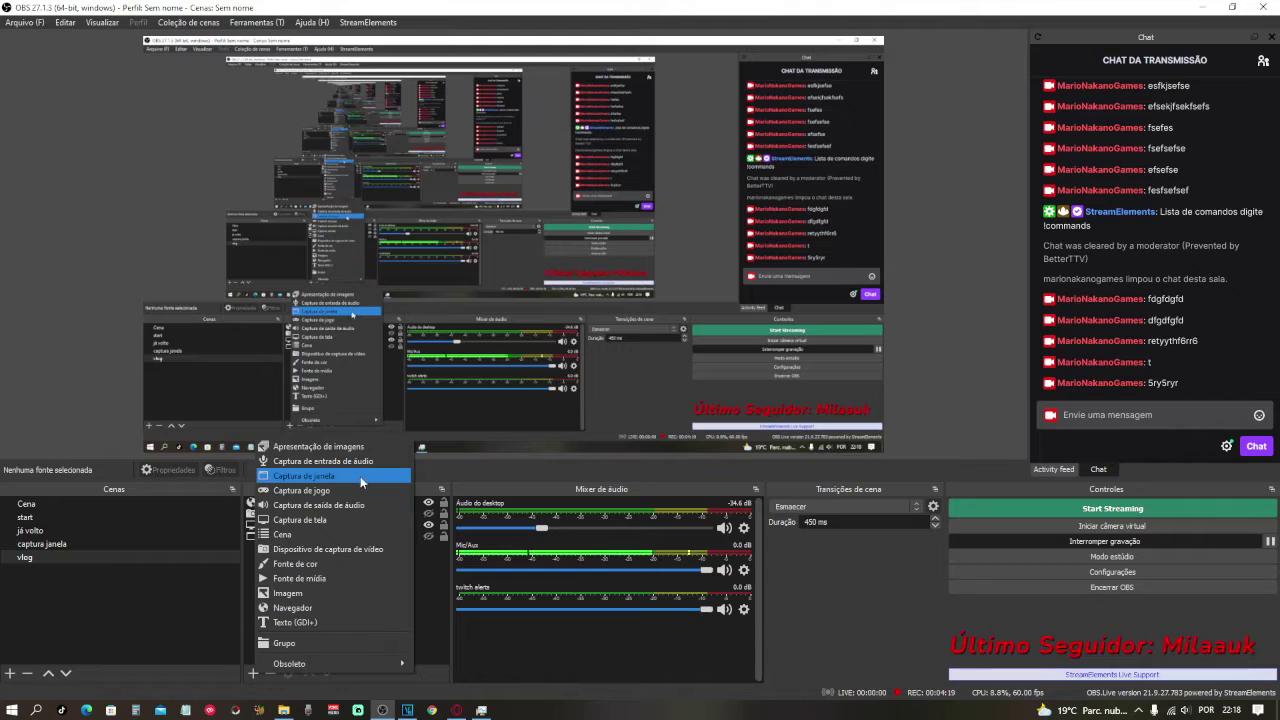
{"action": "left_click", "coordinate": [290, 608]}
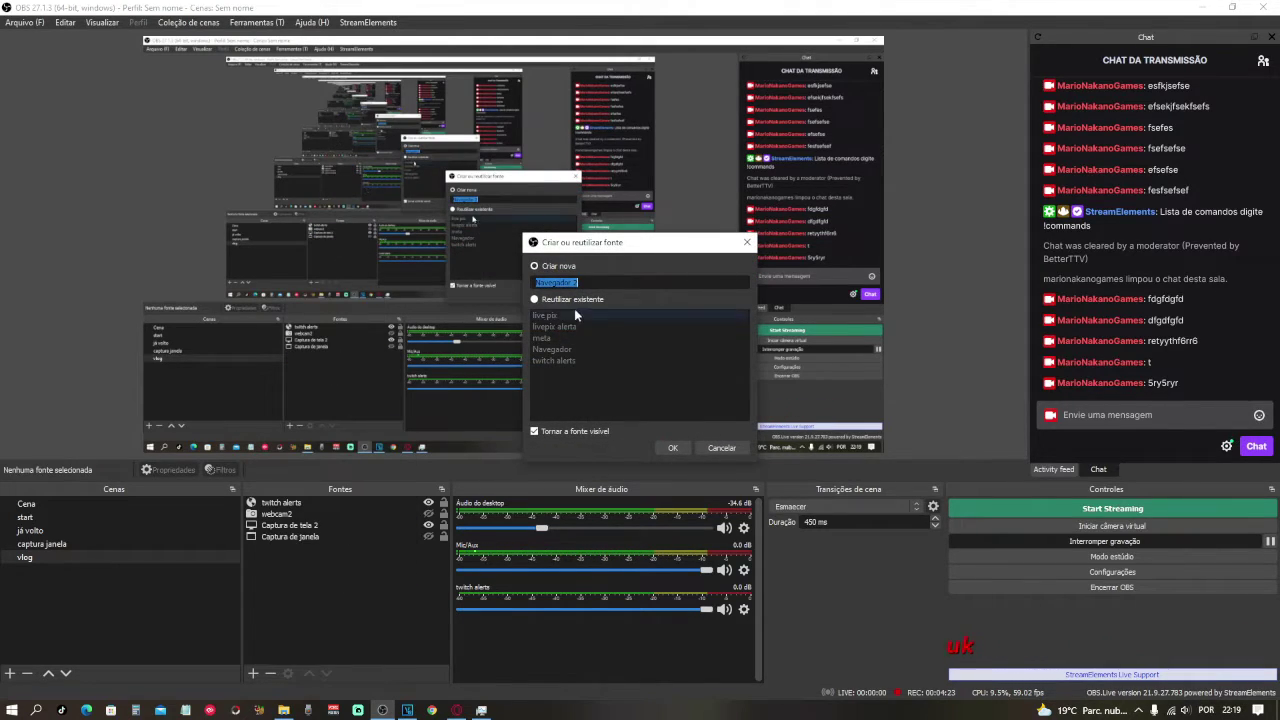
{"action": "left_click", "coordinate": [673, 447]}
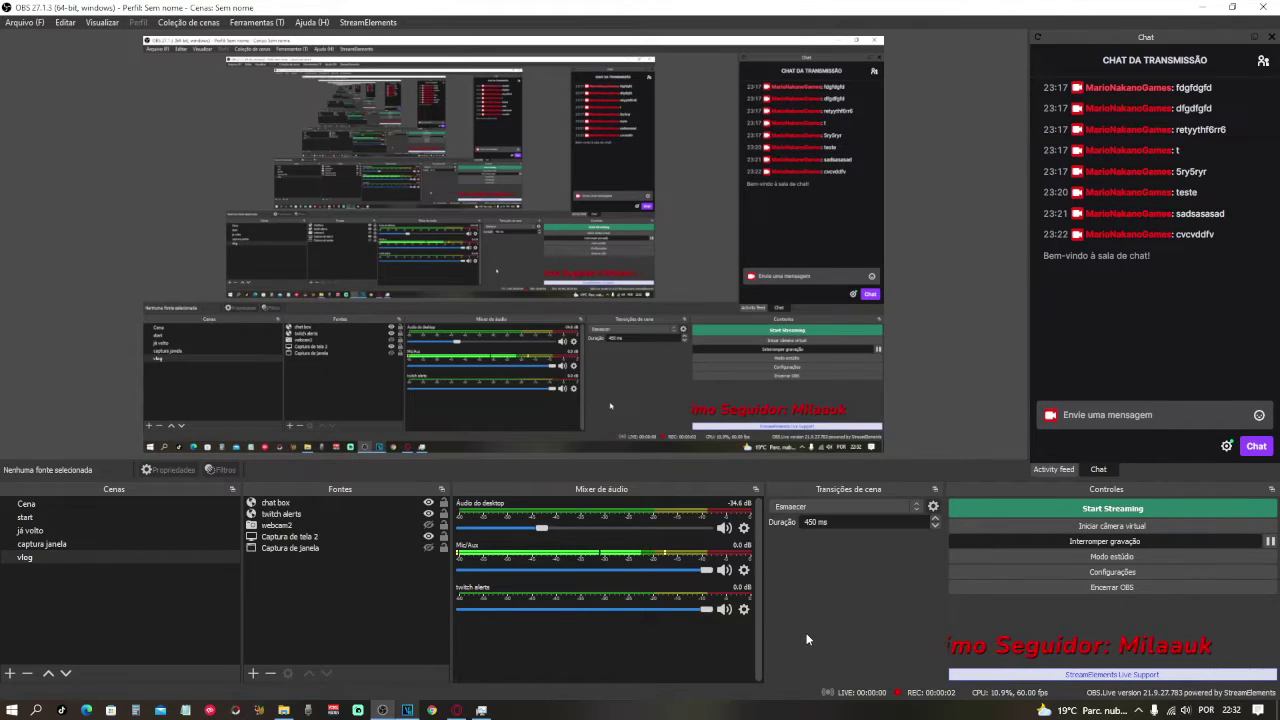
- Open the chat box source's properties and check its overlay URL and width
{"action": "double_click", "coordinate": [276, 503]}
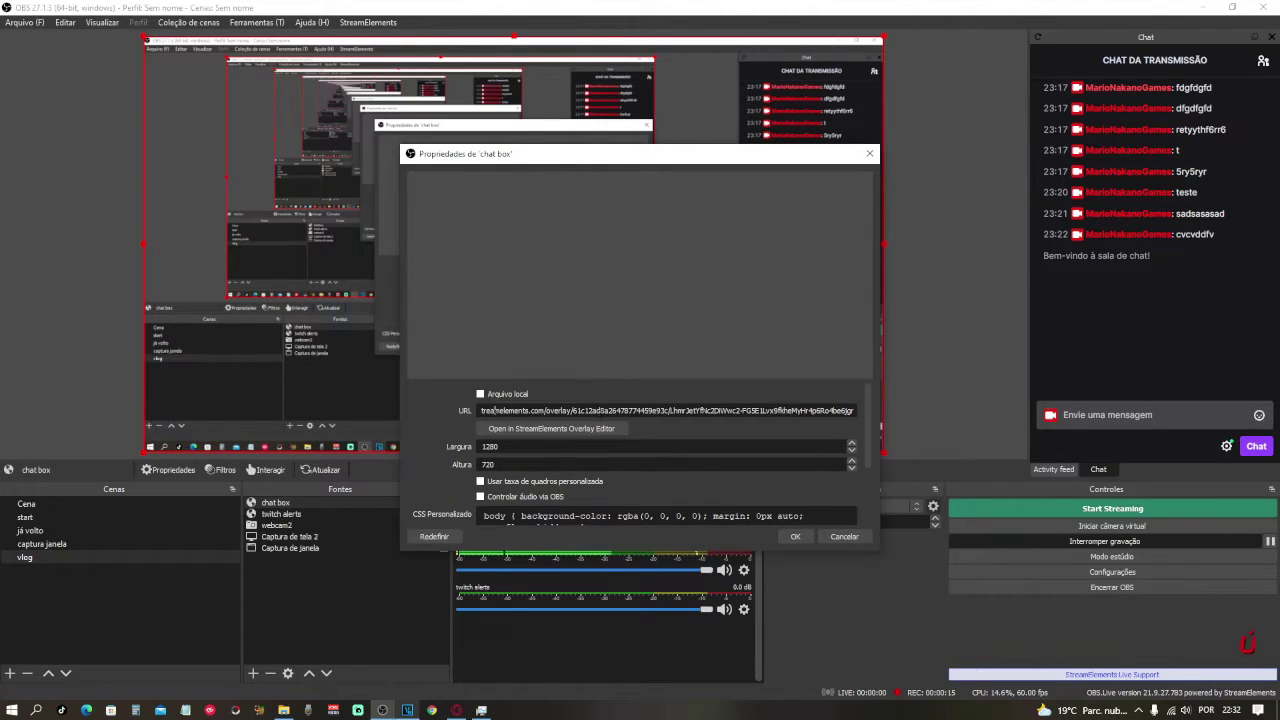
{"action": "triple_click", "coordinate": [598, 410]}
{"action": "left_click", "coordinate": [598, 410]}
{"action": "left_click_drag", "start_coordinate": [499, 446], "coordinate": [488, 446]}
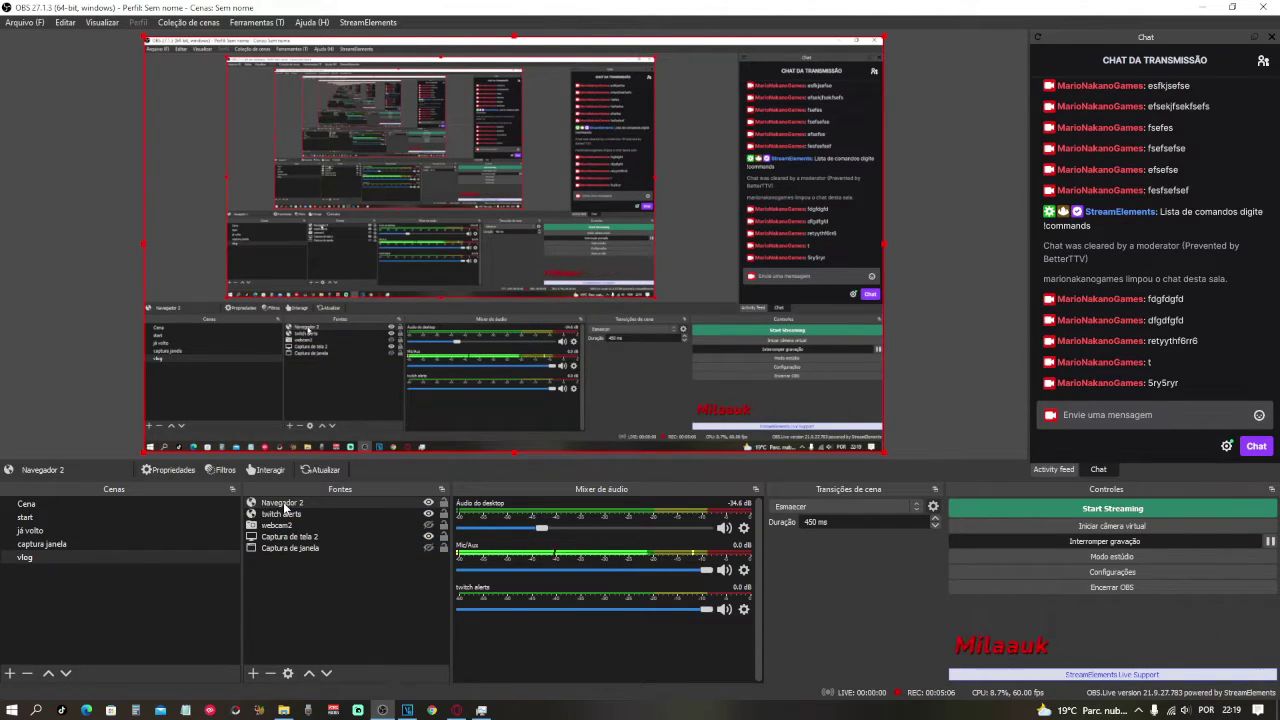
- Rename the new browser source in the vlog scene to "chat box" and select it
{"action": "left_click", "coordinate": [285, 506]}
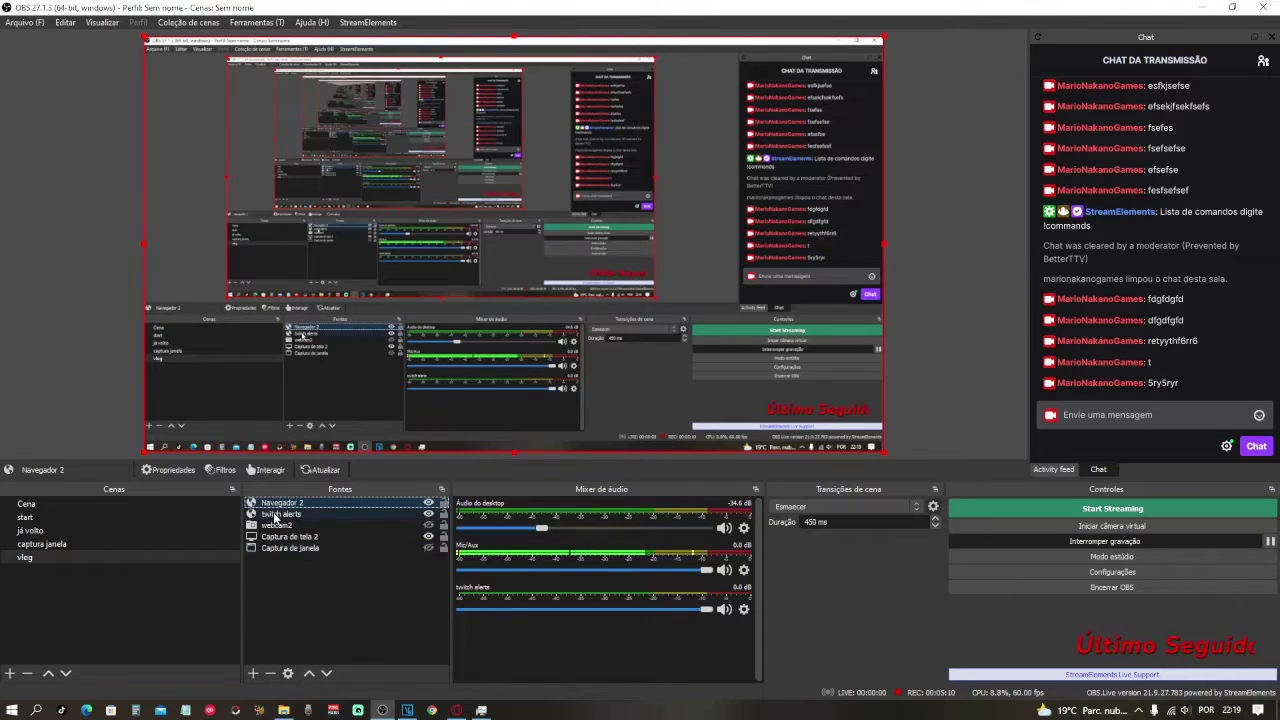
{"action": "right_click", "coordinate": [277, 503]}
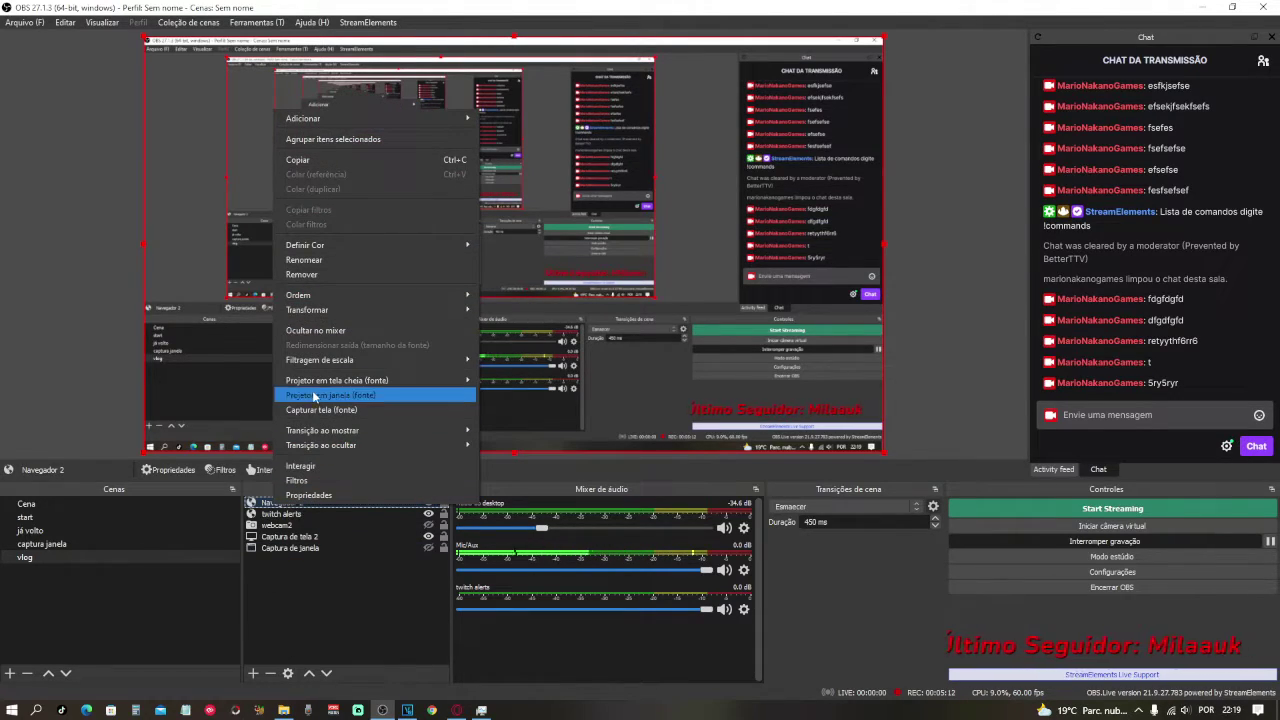
{"action": "left_click", "coordinate": [321, 260]}
{"action": "type", "text": "cha"}
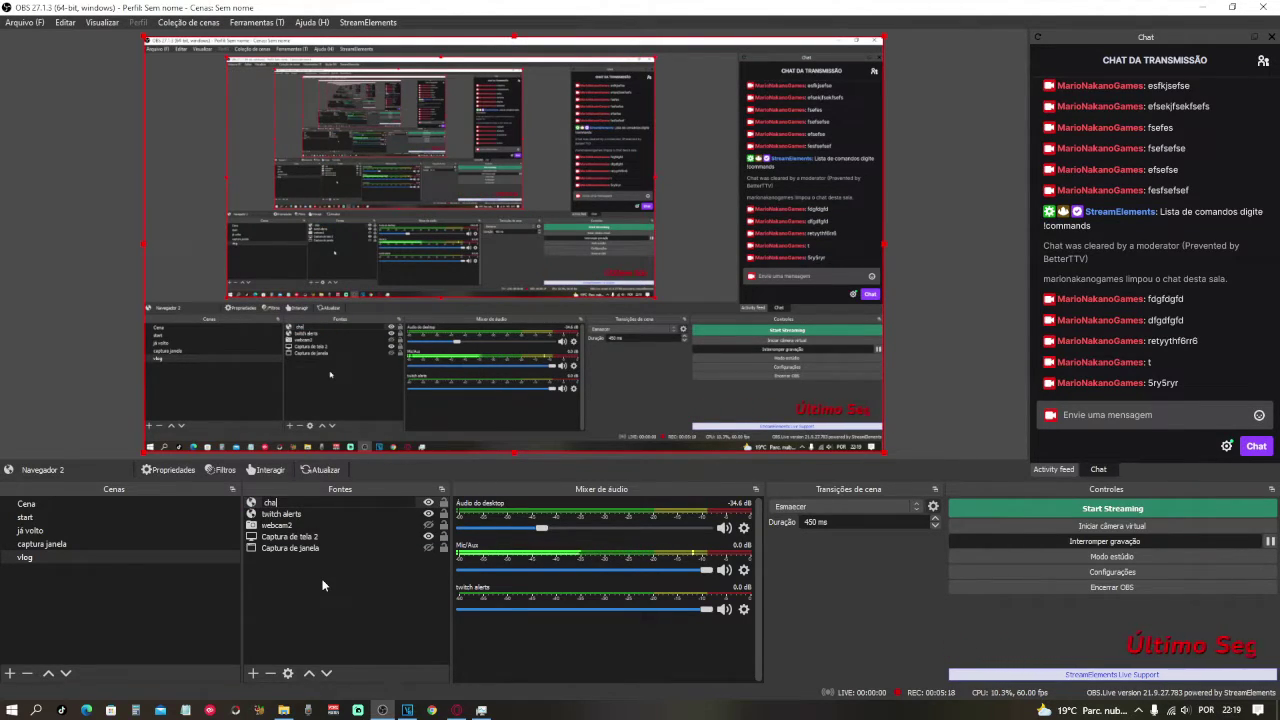
{"action": "type", "text": "t bo"}
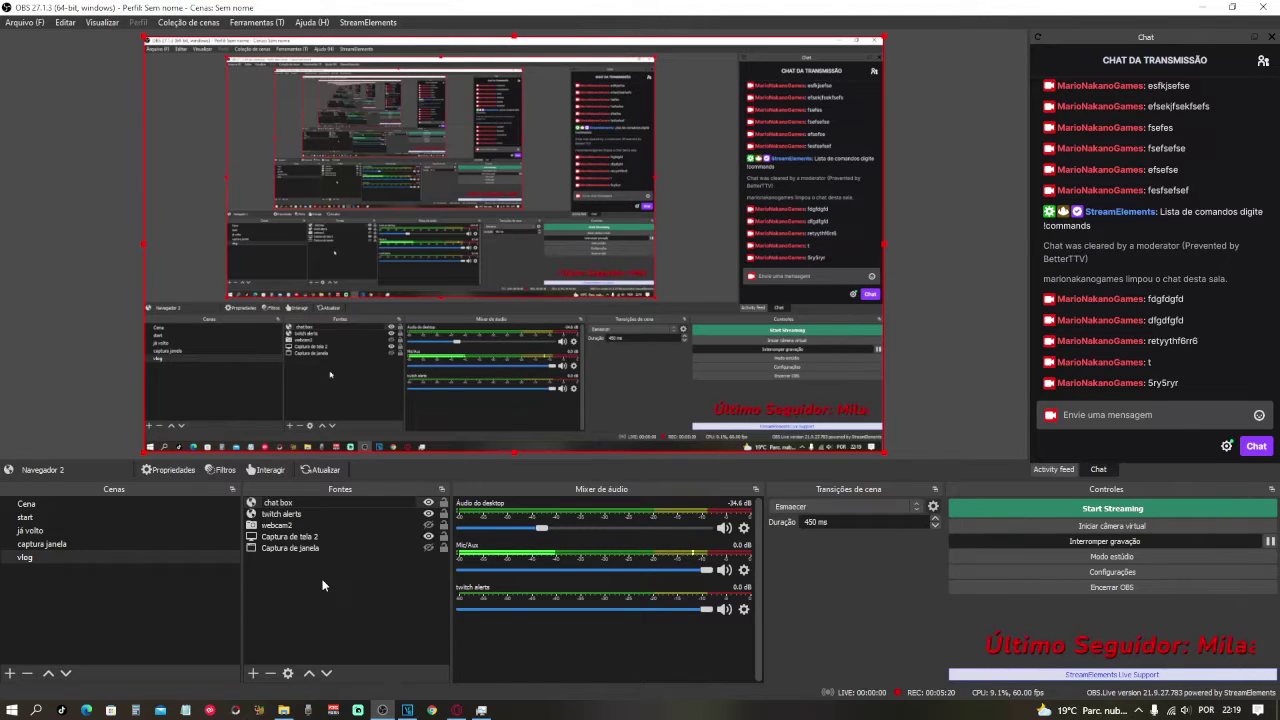
{"action": "type", "text": "x"}
{"action": "key", "text": "Return"}
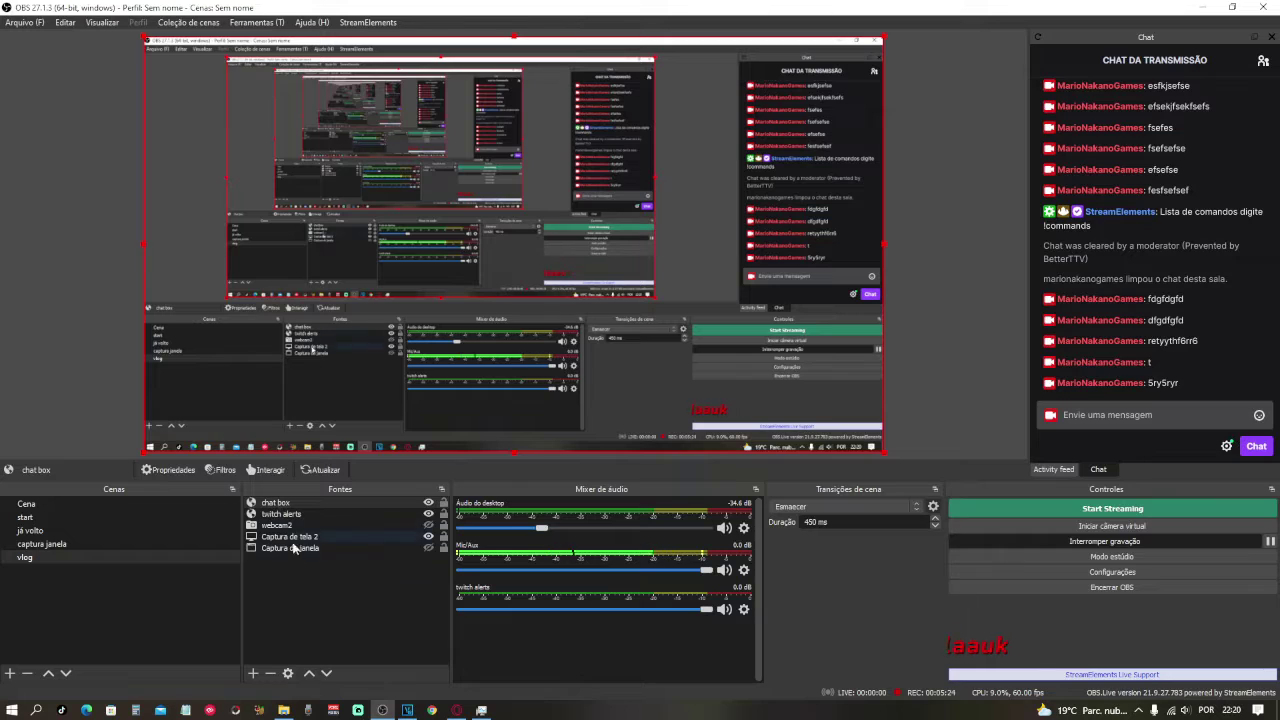
{"action": "mouse_move", "coordinate": [283, 507]}
{"action": "left_mouse_down"}
{"action": "mouse_move", "coordinate": [287, 546]}
{"action": "mouse_move", "coordinate": [298, 508]}
{"action": "left_mouse_up"}
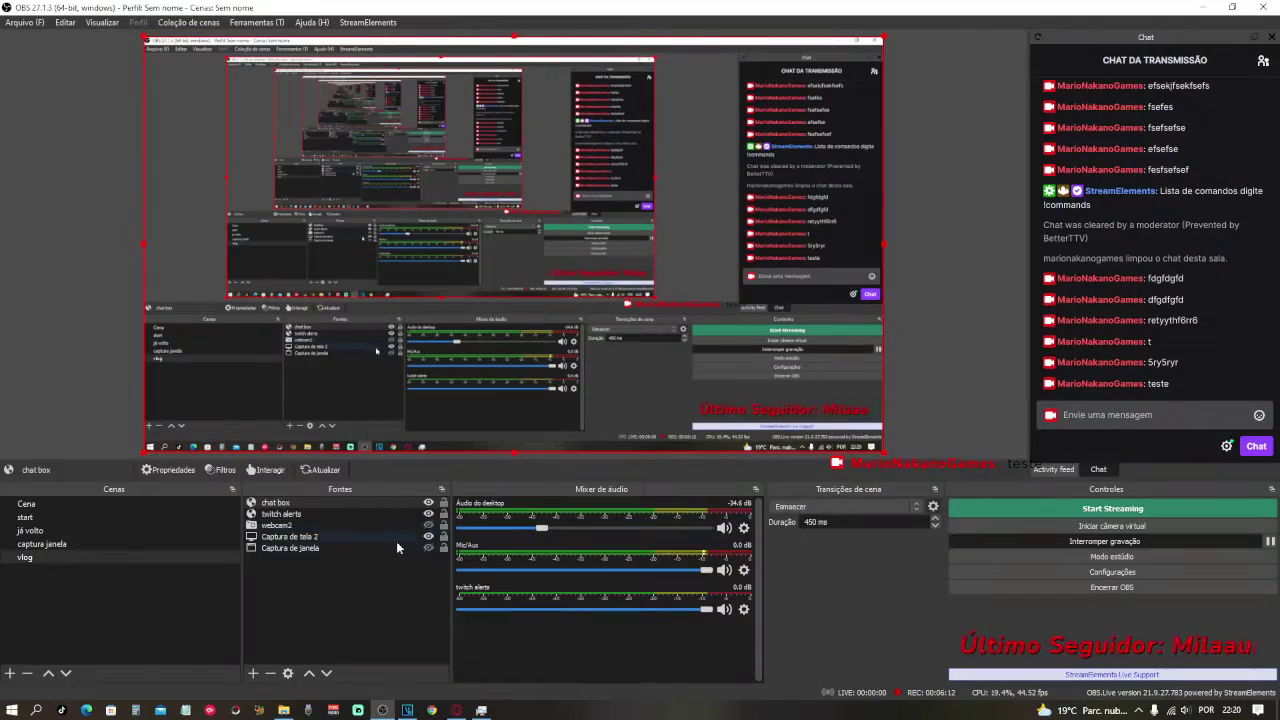
- Switch back to the StreamElements editor, move the chat widget up and to the right past the canvas edge, and save
{"action": "left_click", "coordinate": [457, 710]}
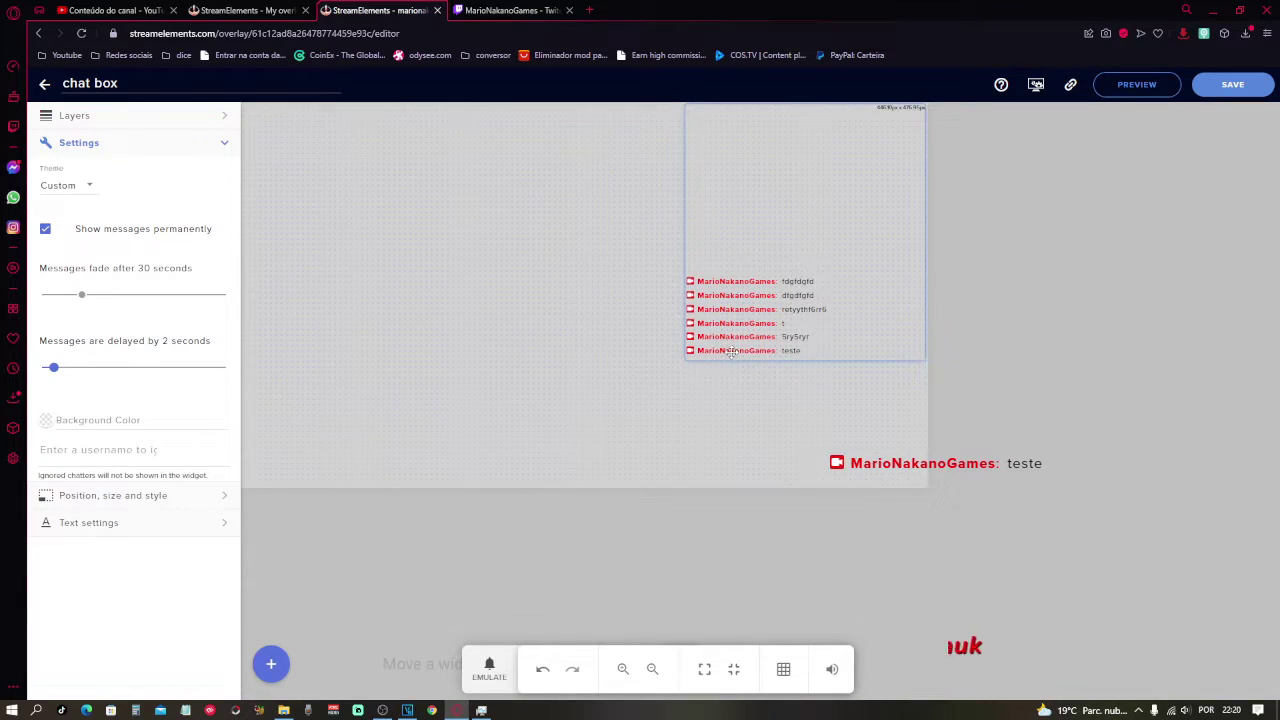
{"action": "left_click_drag", "start_coordinate": [746, 323], "coordinate": [807, 237]}
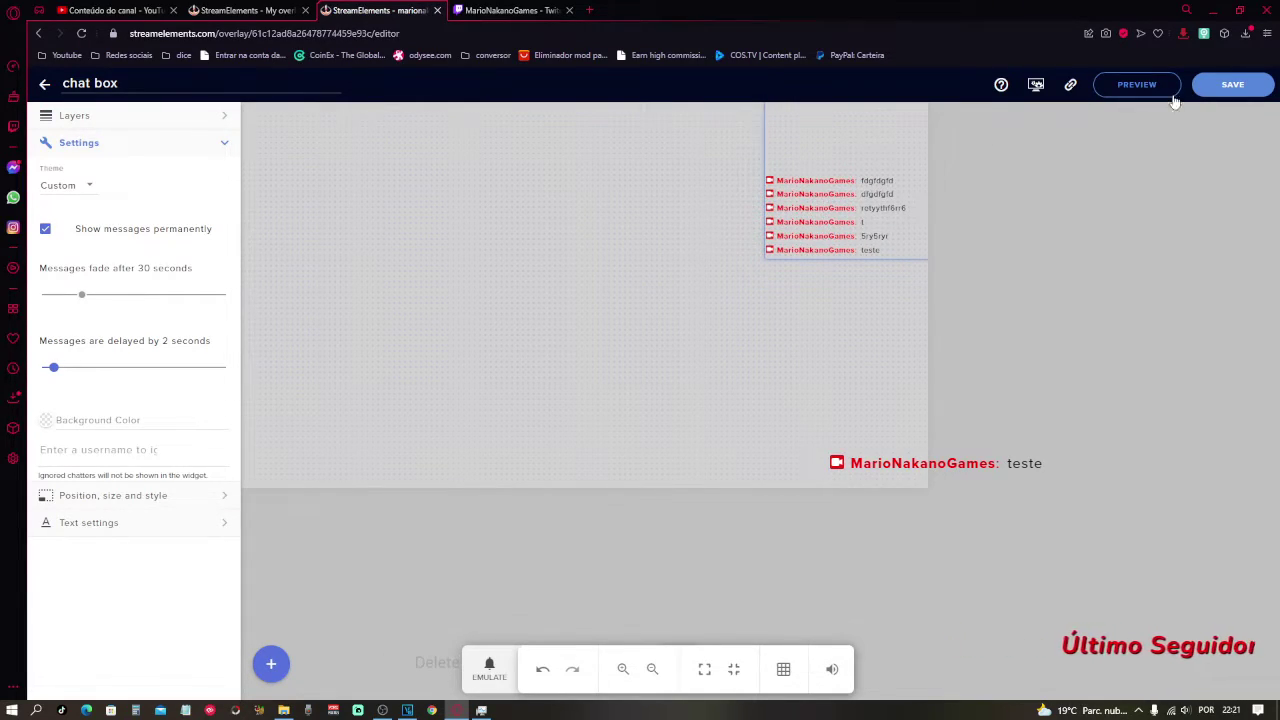
{"action": "left_click", "coordinate": [1228, 86]}
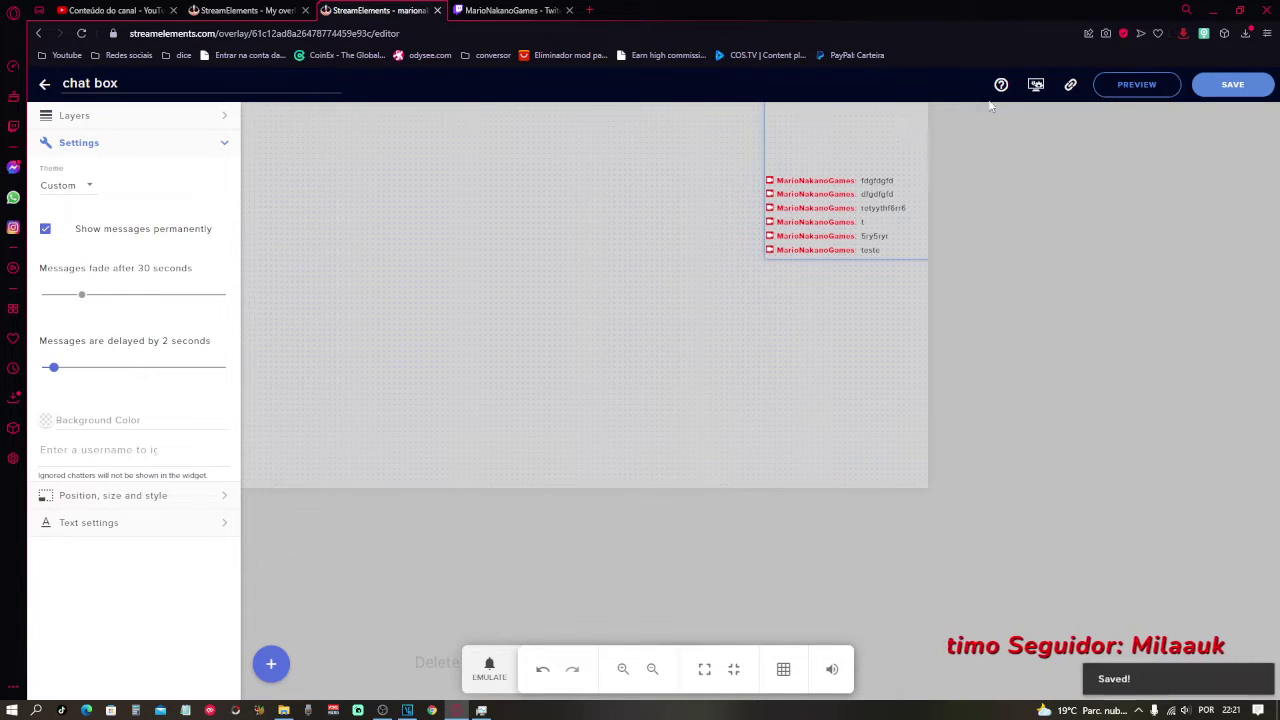
- Return to OBS and make the webcam2 source visible in the vlog scene
{"action": "left_click", "coordinate": [382, 710]}
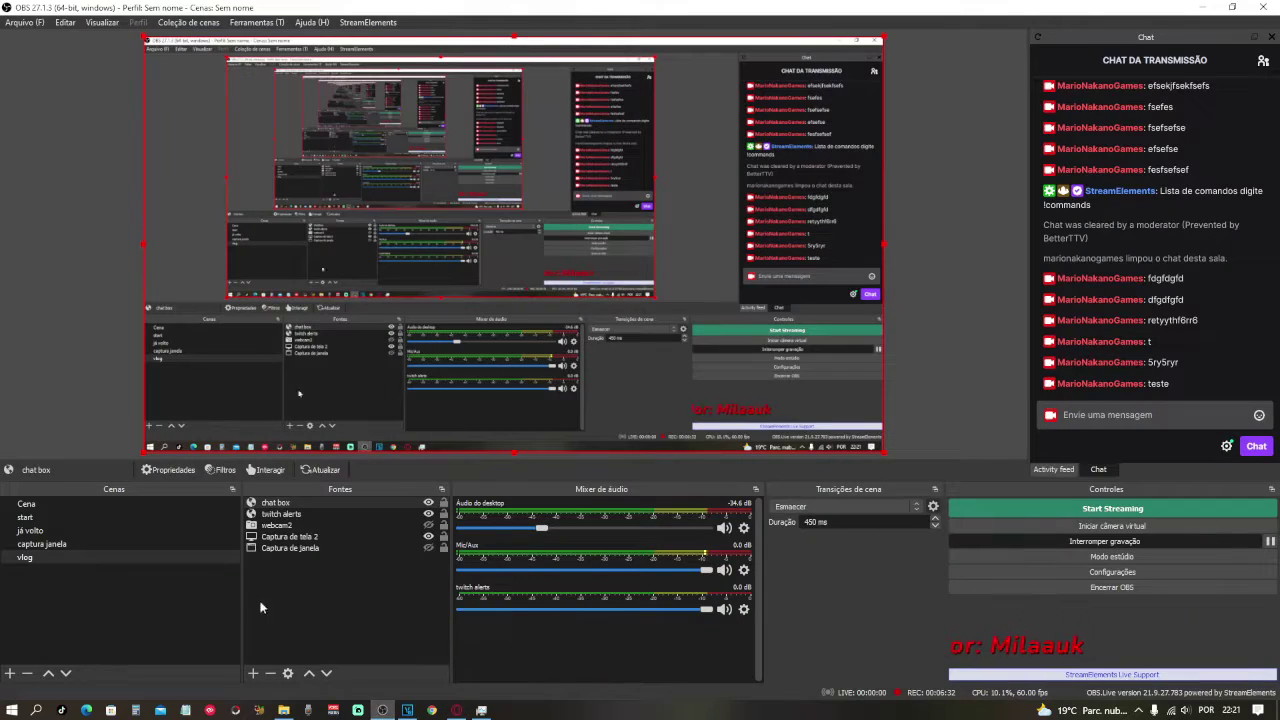
{"action": "left_click", "coordinate": [429, 527]}
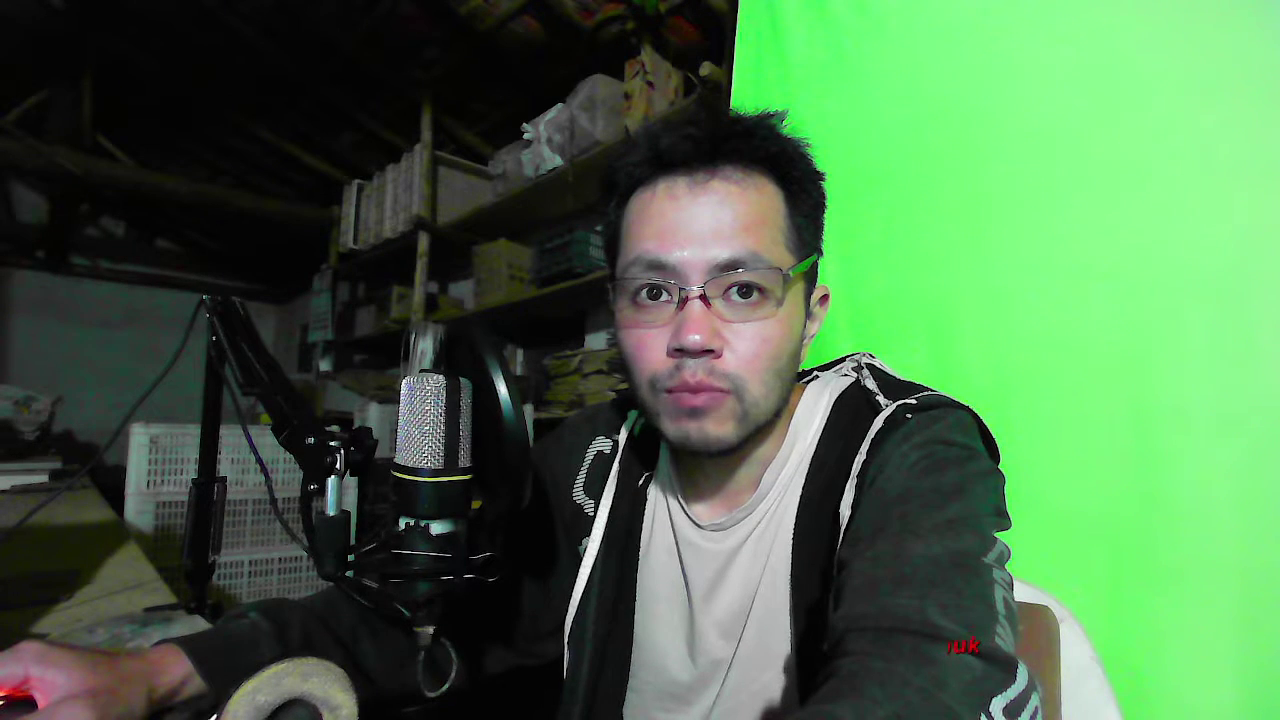